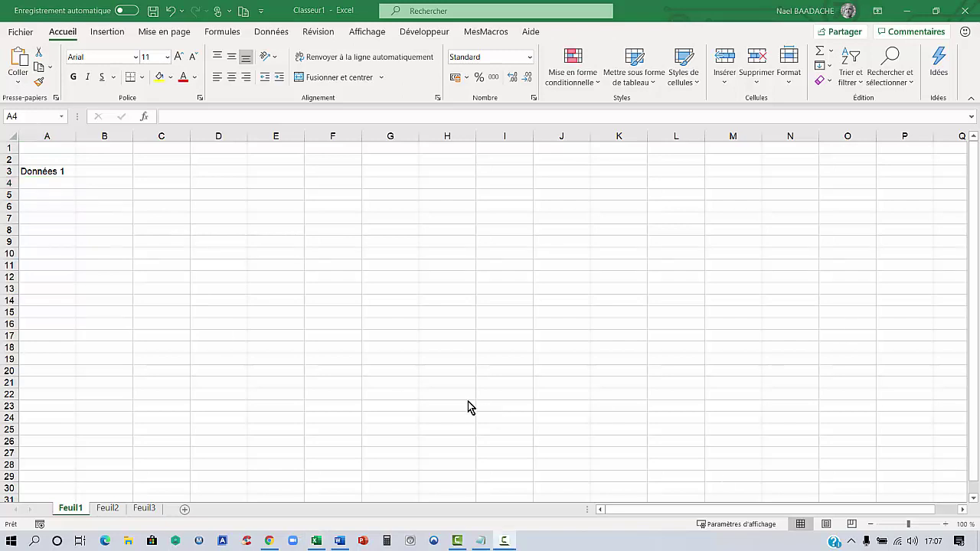
- Confirm Développeur is checked in Personnaliser le ruban so its add-in, control and XML tools show
{"action": "left_click", "coordinate": [429, 33]}
{"action": "left_click", "coordinate": [325, 201]}
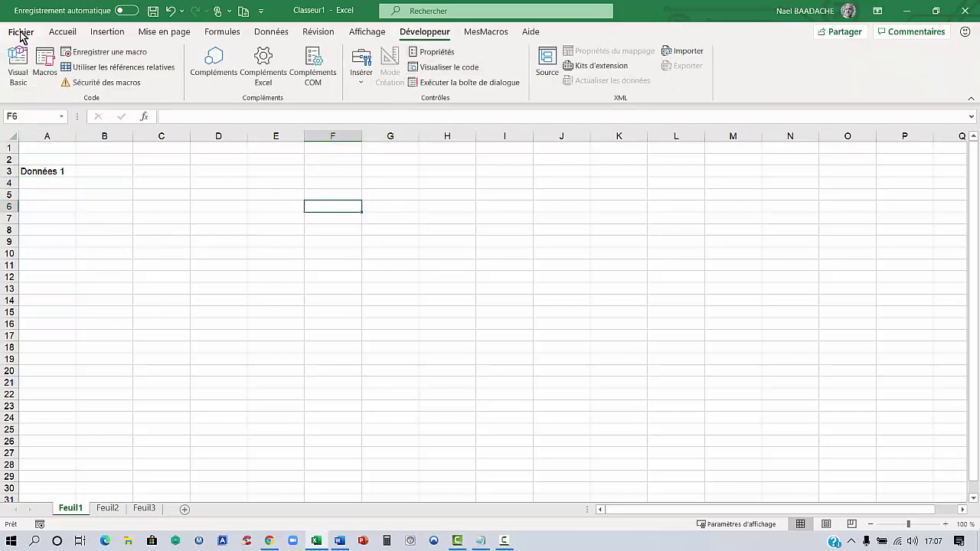
{"action": "left_click", "coordinate": [29, 33]}
{"action": "left_click", "coordinate": [41, 512]}
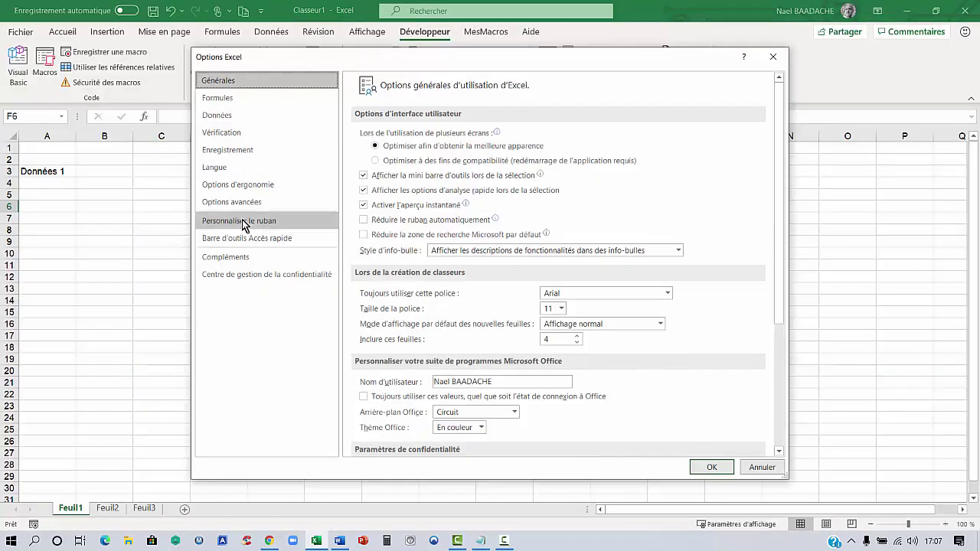
{"action": "left_click", "coordinate": [243, 225]}
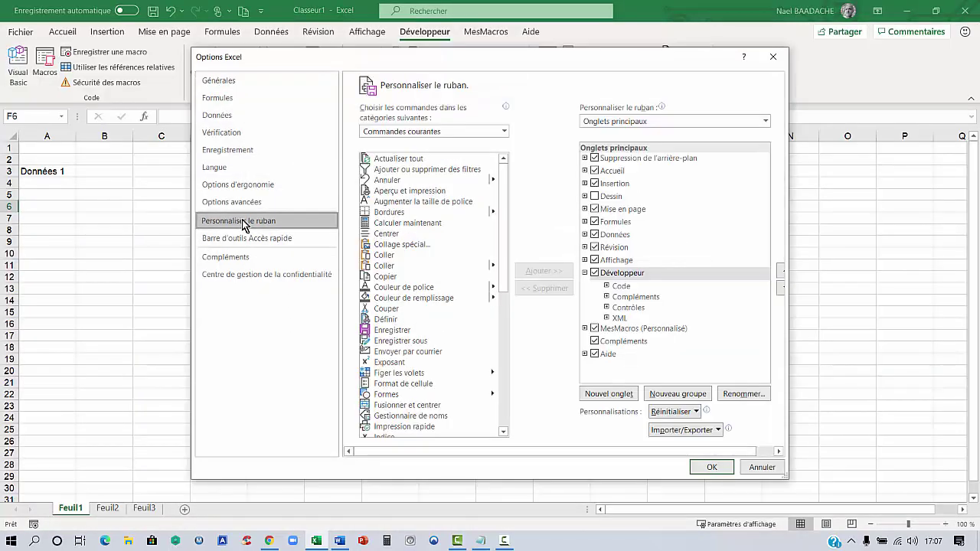
{"action": "left_click", "coordinate": [599, 275]}
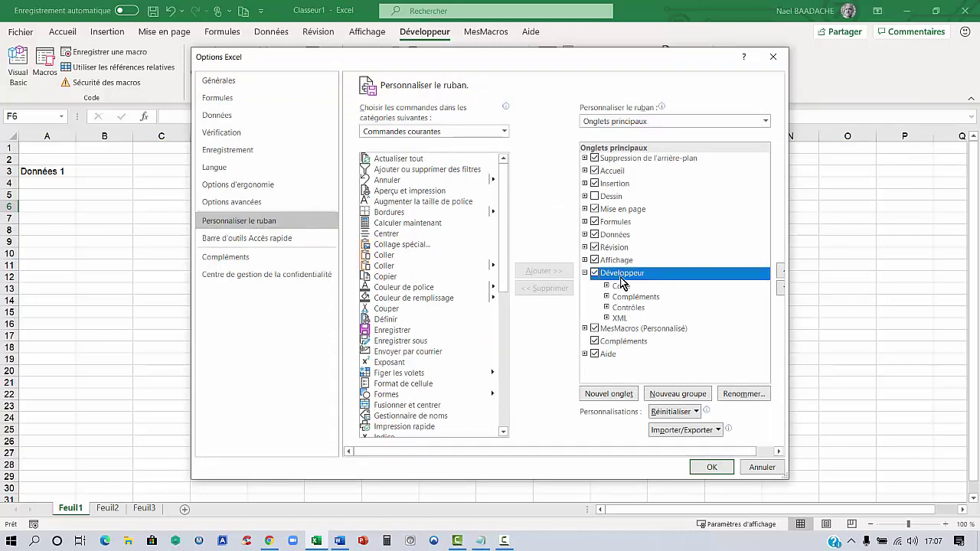
{"action": "left_click", "coordinate": [712, 468]}
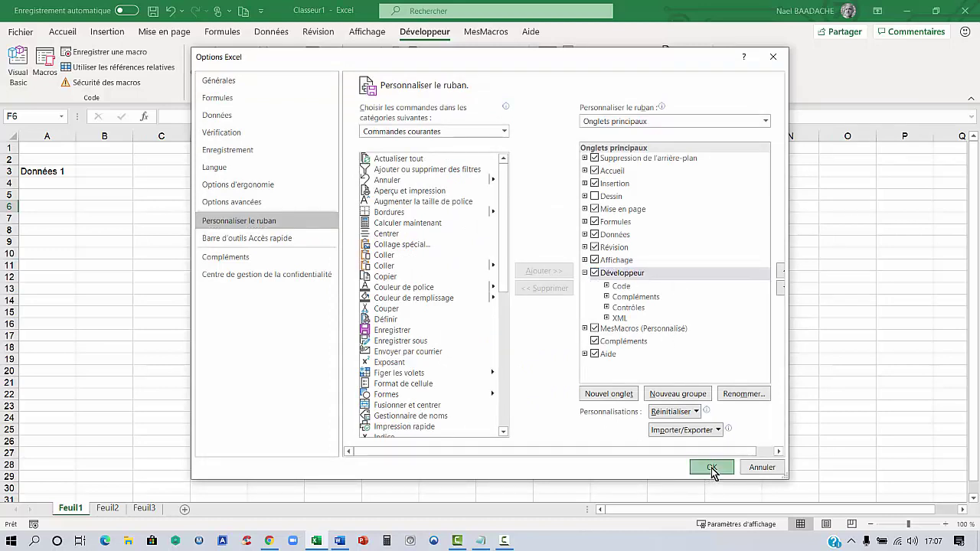
{"action": "left_click", "coordinate": [266, 288]}
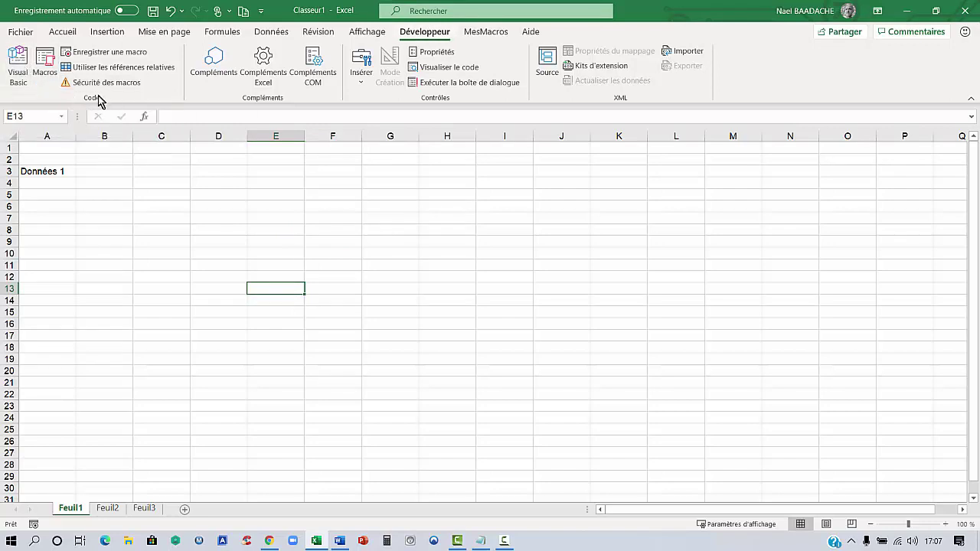
- Open the VBA editor and insert a new empty Module1 into the Classeur1 project
{"action": "left_click", "coordinate": [17, 68]}
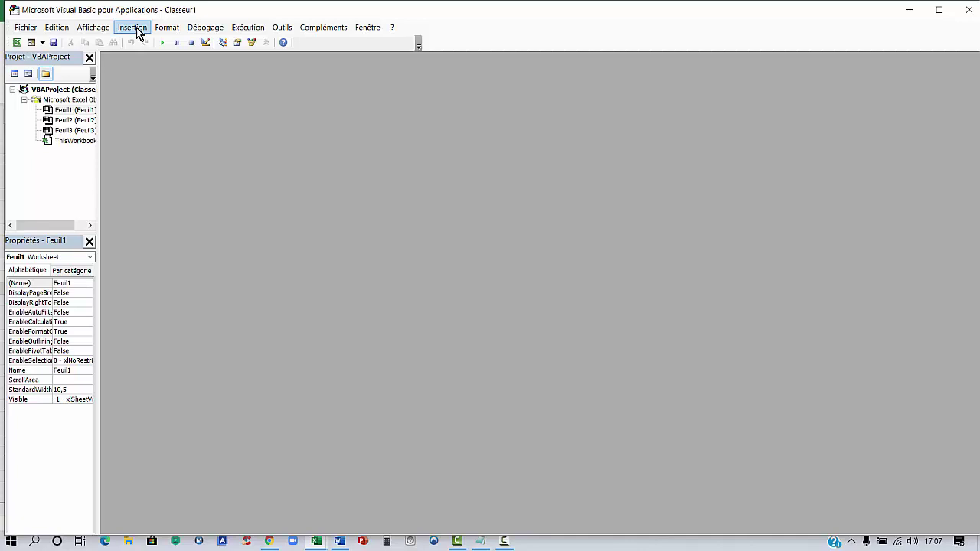
{"action": "left_click", "coordinate": [138, 31]}
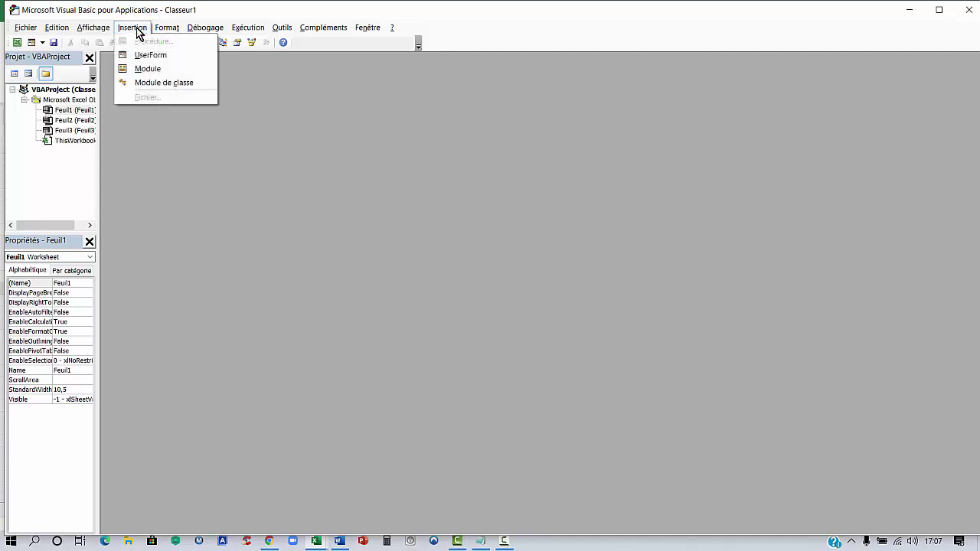
{"action": "left_click", "coordinate": [146, 71]}
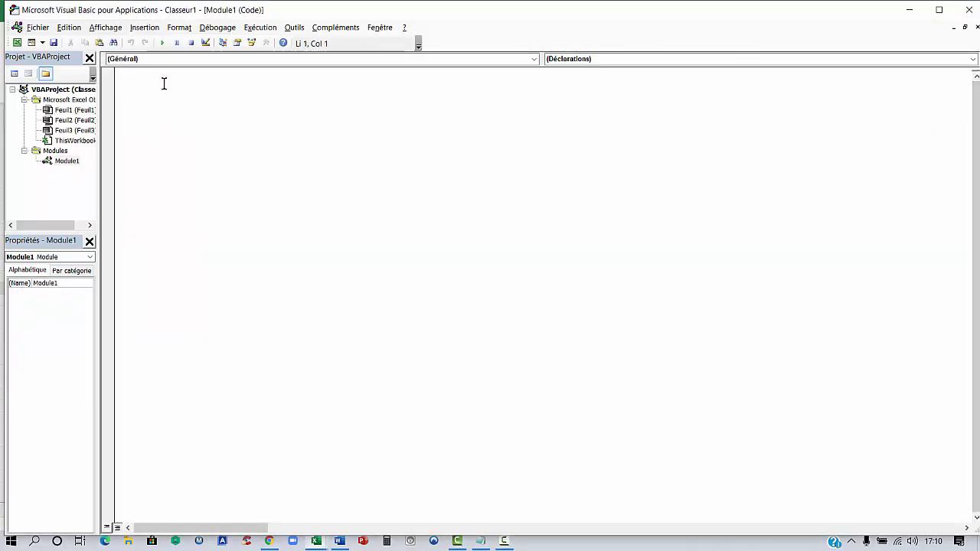
- Start the Sub ExportClasseur() procedure with a blank line inside it
{"action": "type", "text": "sbu"}
{"action": "key", "text": "BackSpace"}
{"action": "key", "text": "BackSpace"}
{"action": "key", "text": "BackSpace"}
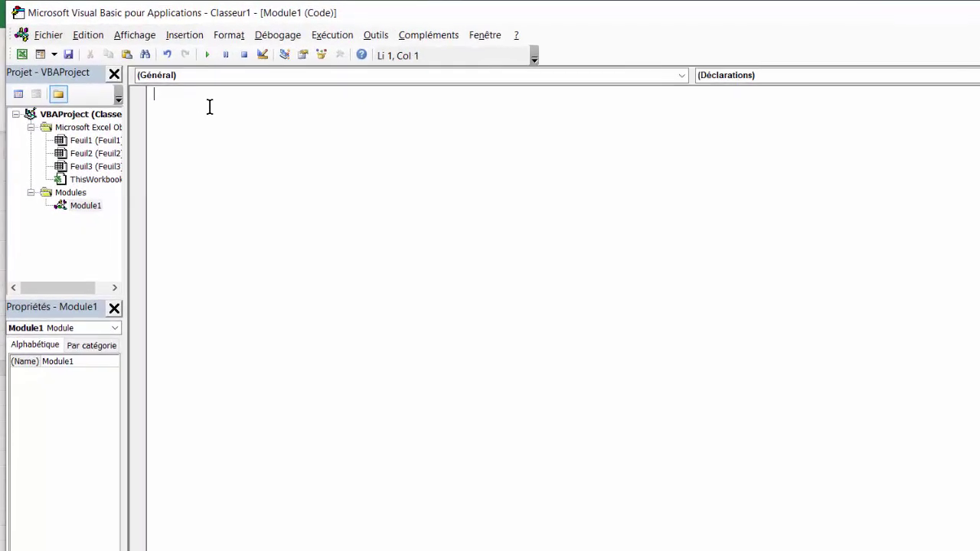
{"action": "type", "text": "sub"}
{"action": "type", "text": " Export "}
{"action": "type", "text": "Classeur("}
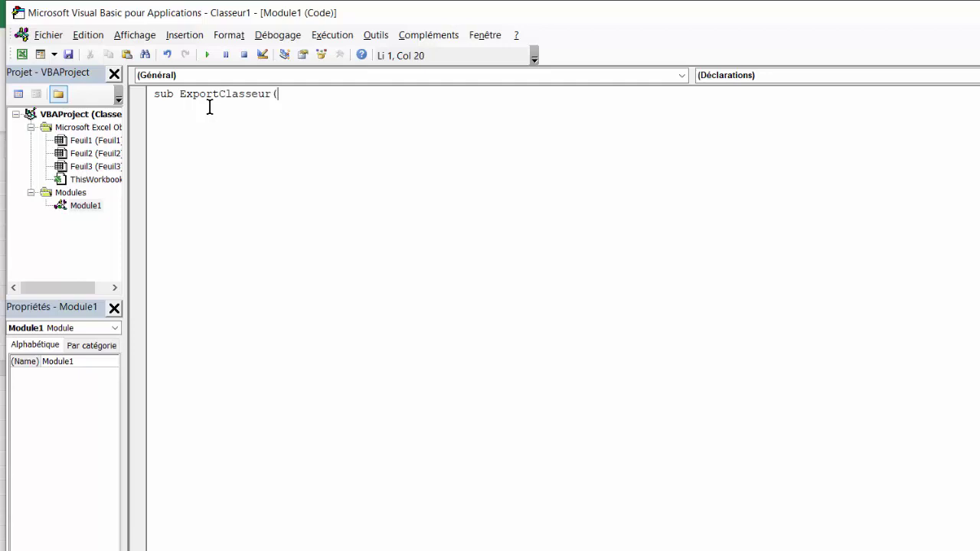
{"action": "type", "text": ")"}
{"action": "key", "text": "Return"}
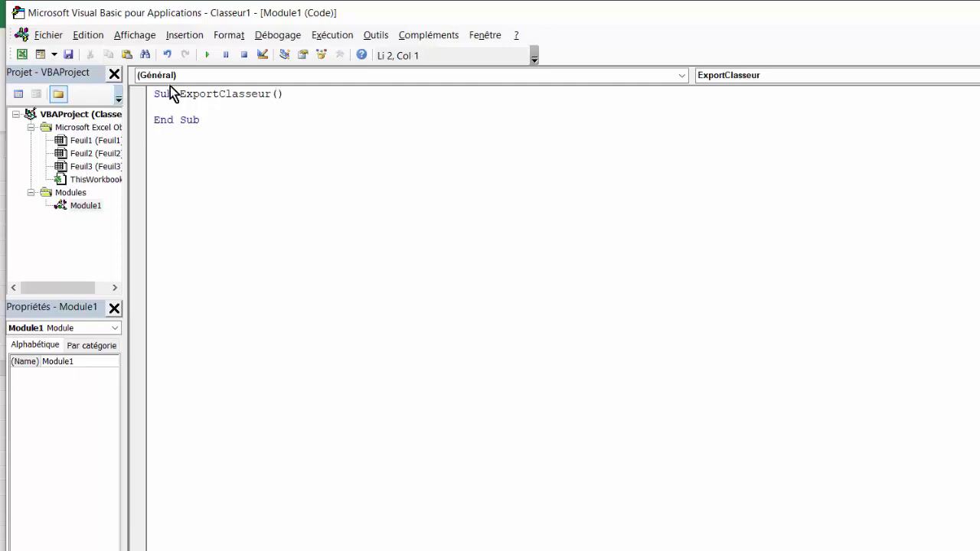
{"action": "key", "text": "Return"}
{"action": "key", "text": "Return"}
{"action": "key", "text": "Return"}
{"action": "key", "text": "Up"}
{"action": "key", "text": "Up"}
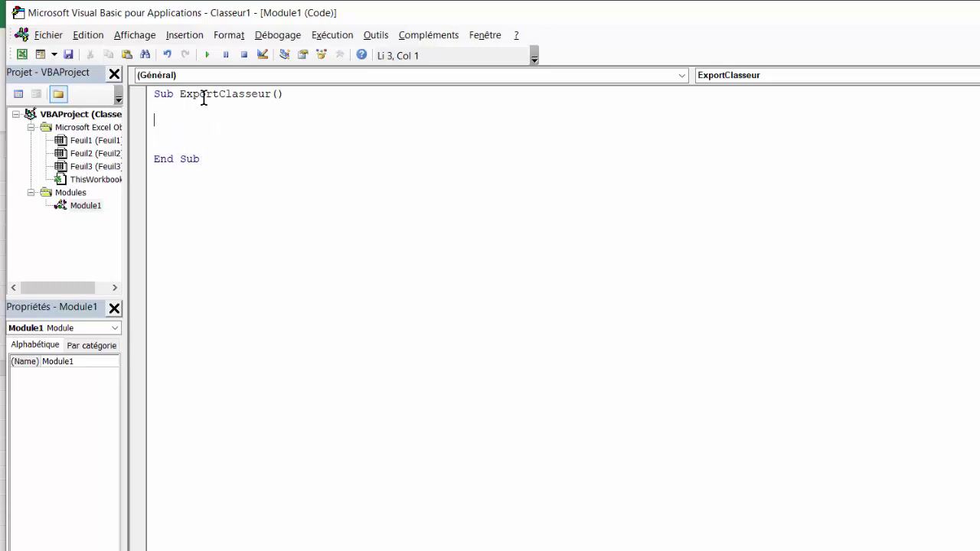
- Declare CL As Worksheet and MonDossier As String, then begin For Each CL In Worksheets
{"action": "type", "text": "Dim "}
{"action": "type", "text": "CL"}
{"action": "type", "text": " as wor"}
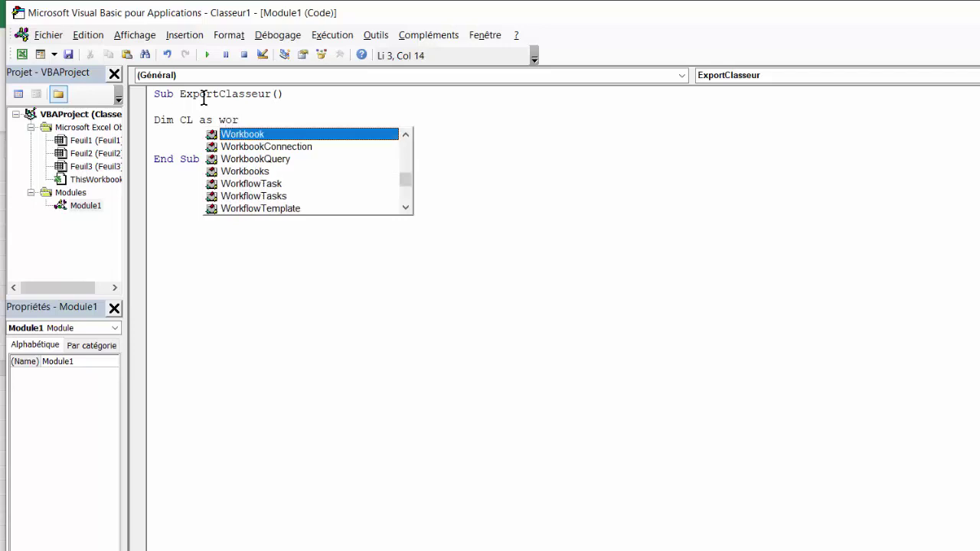
{"action": "type", "text": "sh"}
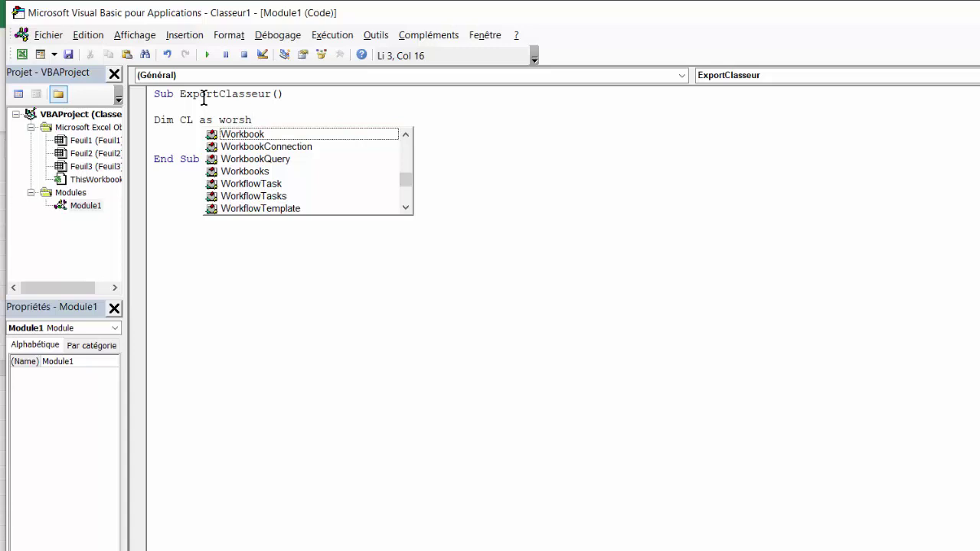
{"action": "key", "text": "BackSpace"}
{"action": "key", "text": "BackSpace"}
{"action": "type", "text": "k"}
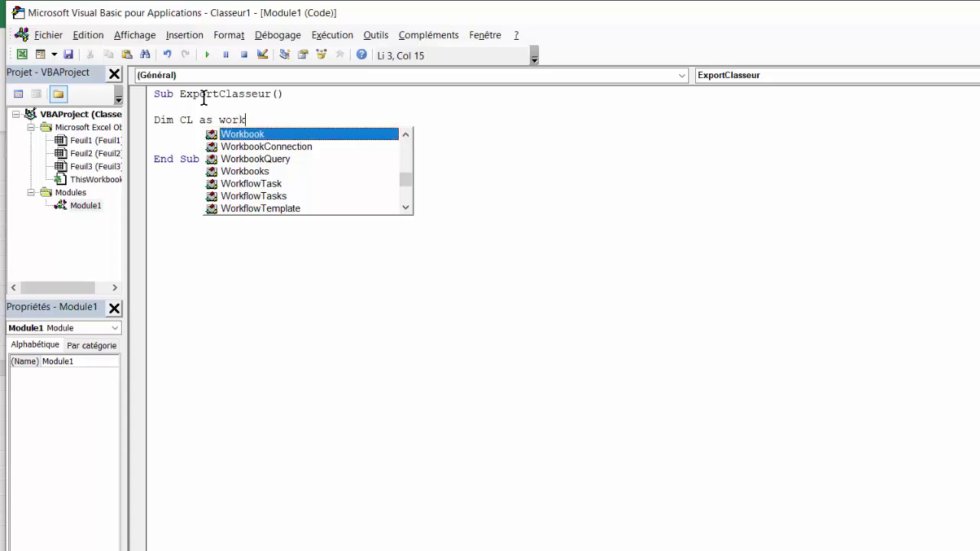
{"action": "type", "text": "s"}
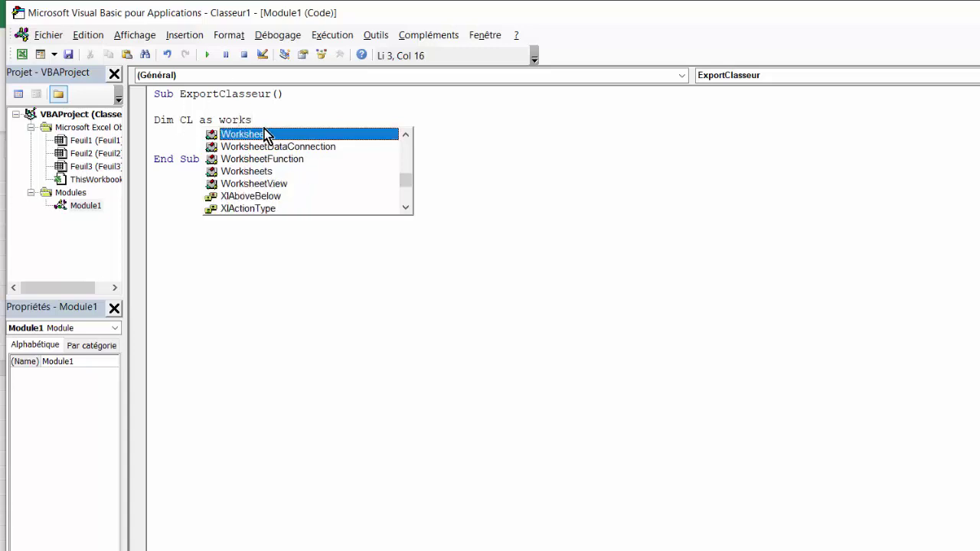
{"action": "double_click", "coordinate": [263, 135]}
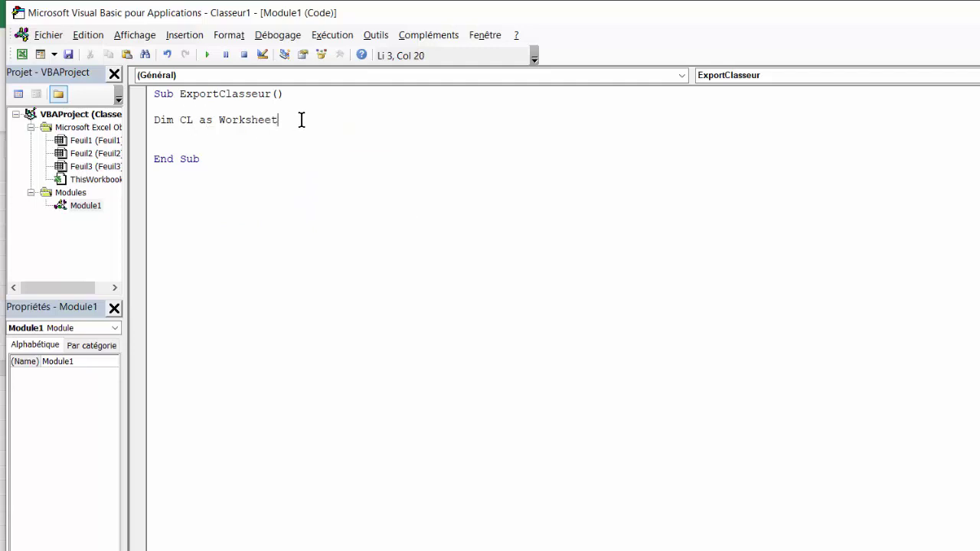
{"action": "key", "text": "Return"}
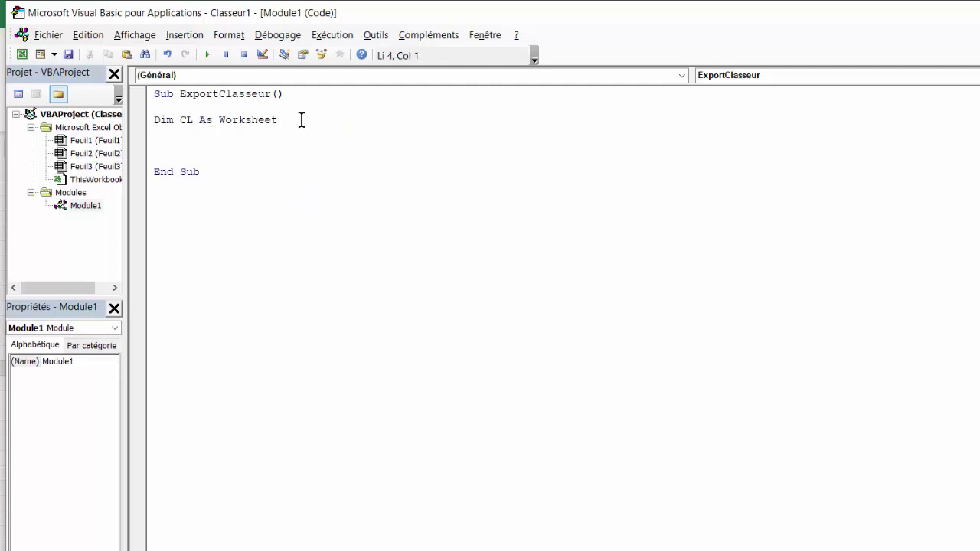
{"action": "type", "text": "Dim"}
{"action": "type", "text": " Mon"}
{"action": "type", "text": "Dossier"}
{"action": "type", "text": "as"}
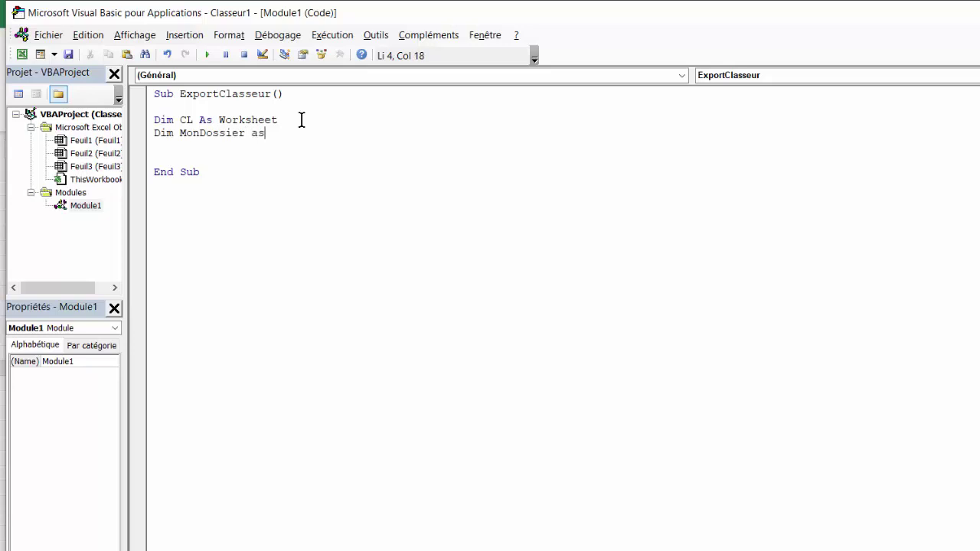
{"action": "type", "text": " strin"}
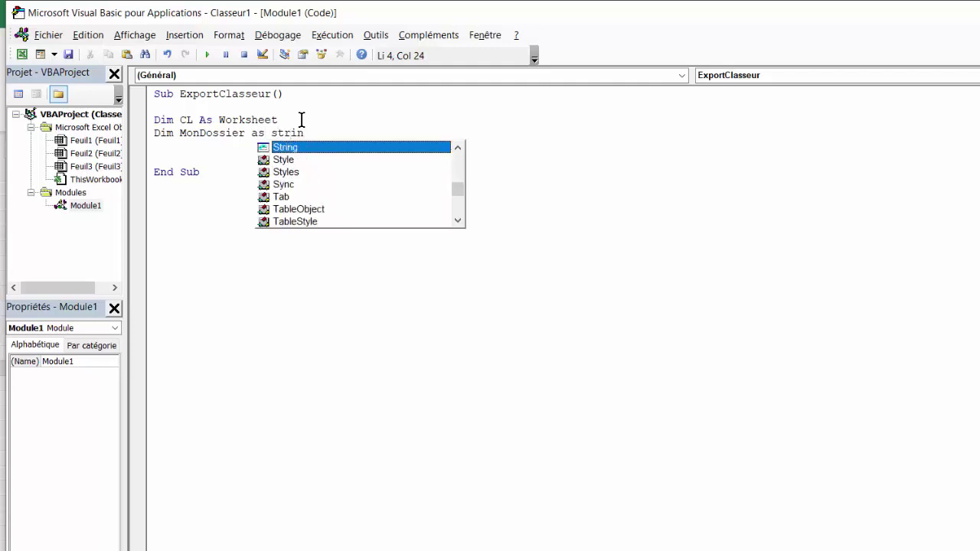
{"action": "type", "text": "g"}
{"action": "key", "text": "Return"}
{"action": "key", "text": "Return"}
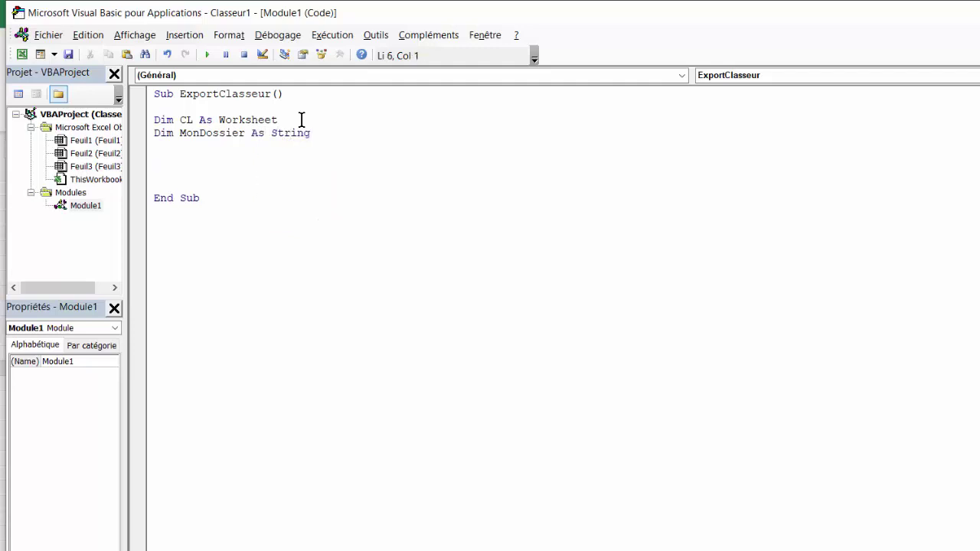
{"action": "type", "text": "For e"}
{"action": "type", "text": "ach "}
{"action": "type", "text": "C"}
{"action": "type", "text": "L"}
{"action": "type", "text": "in "}
{"action": "type", "text": "W"}
{"action": "type", "text": "or"}
{"action": "type", "text": "ksh"}
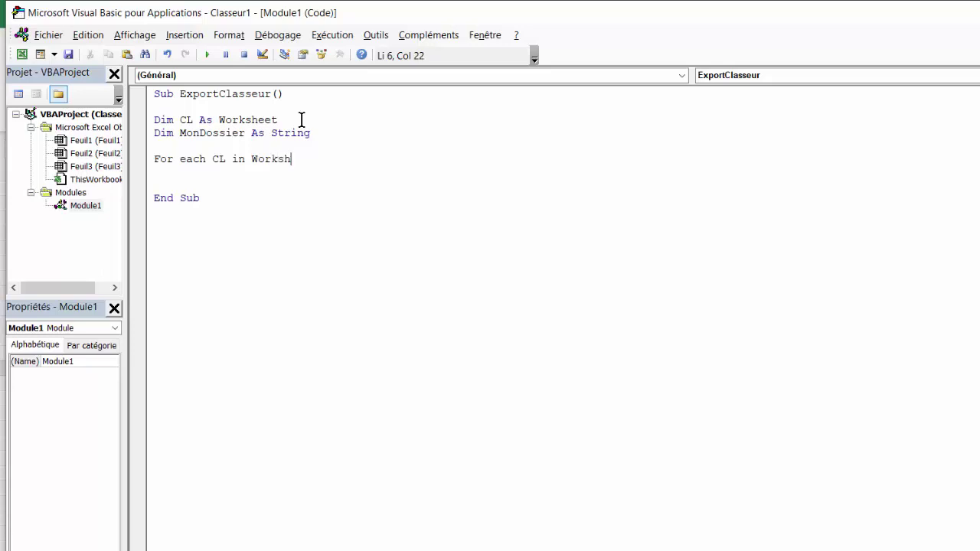
{"action": "type", "text": "eets"}
- Inside the loop, add CL.Select and MonDossier = CL.Name
{"action": "key", "text": "Return"}
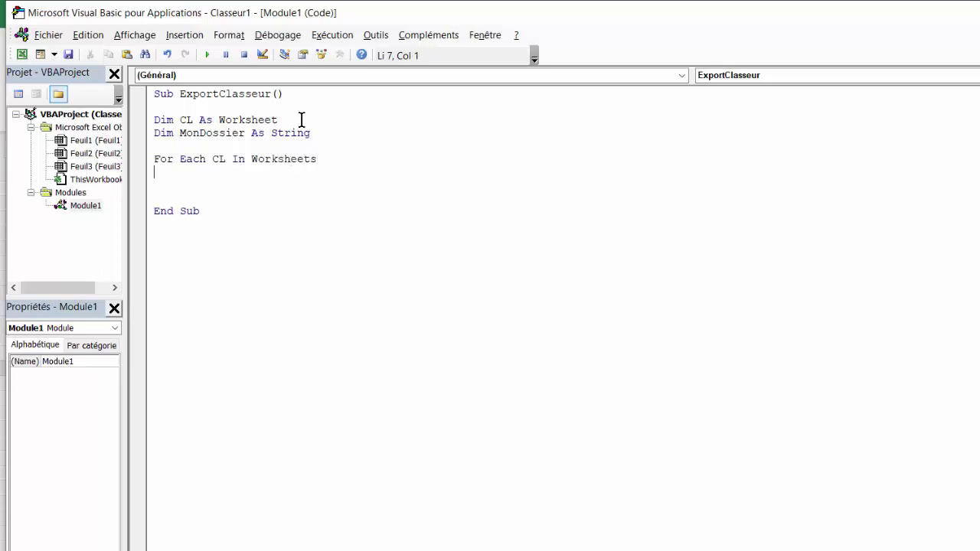
{"action": "left_click", "coordinate": [331, 158]}
{"action": "key", "text": "Return"}
{"action": "key", "text": "Tab"}
{"action": "type", "text": "cl;"}
{"action": "key", "text": "BackSpace"}
{"action": "key", "text": "BackSpace"}
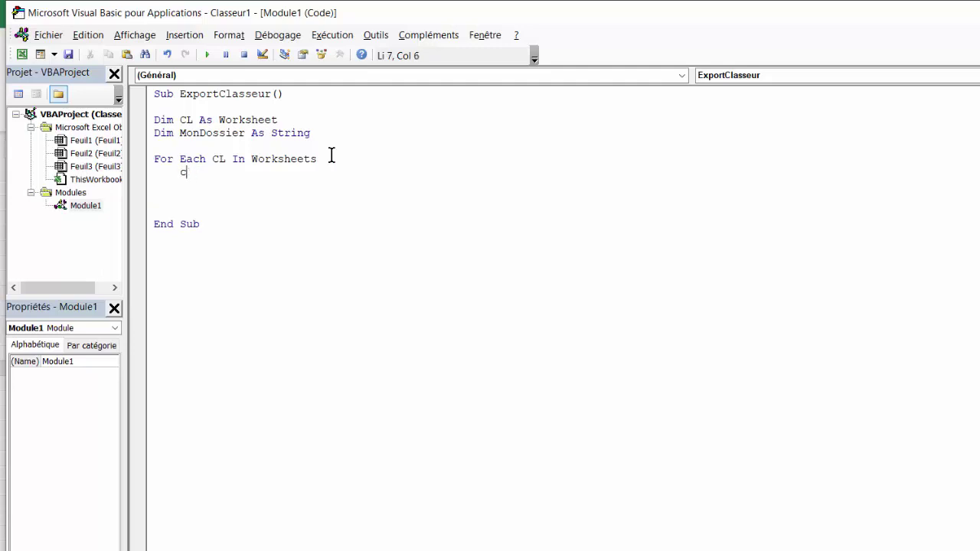
{"action": "key", "text": "BackSpace"}
{"action": "type", "text": "CL.se"}
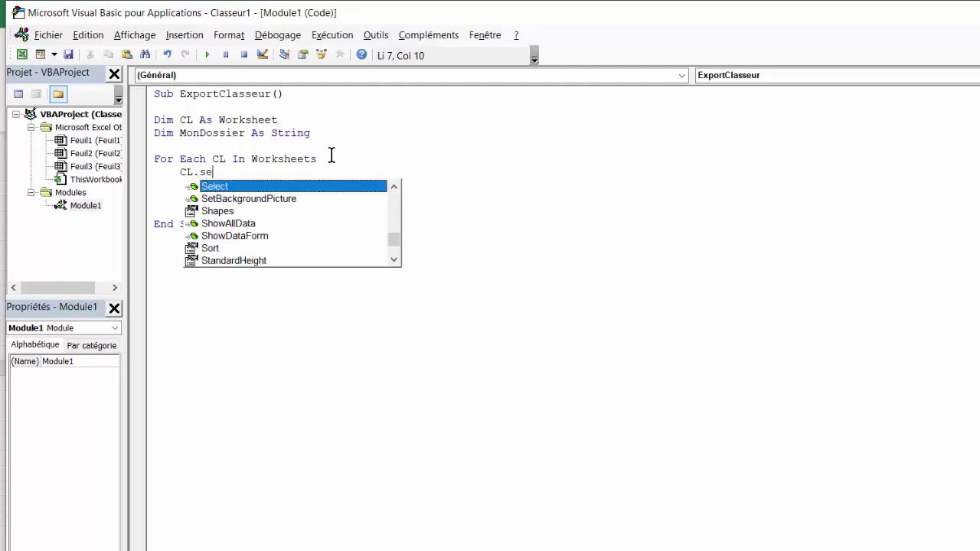
{"action": "type", "text": "le"}
{"action": "double_click", "coordinate": [243, 187]}
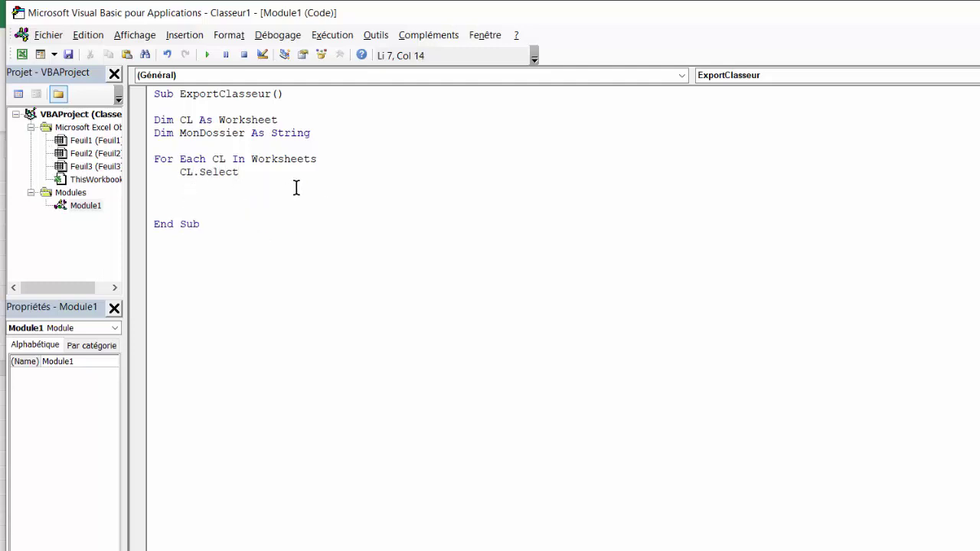
{"action": "key", "text": "Return"}
{"action": "type", "text": "MonD"}
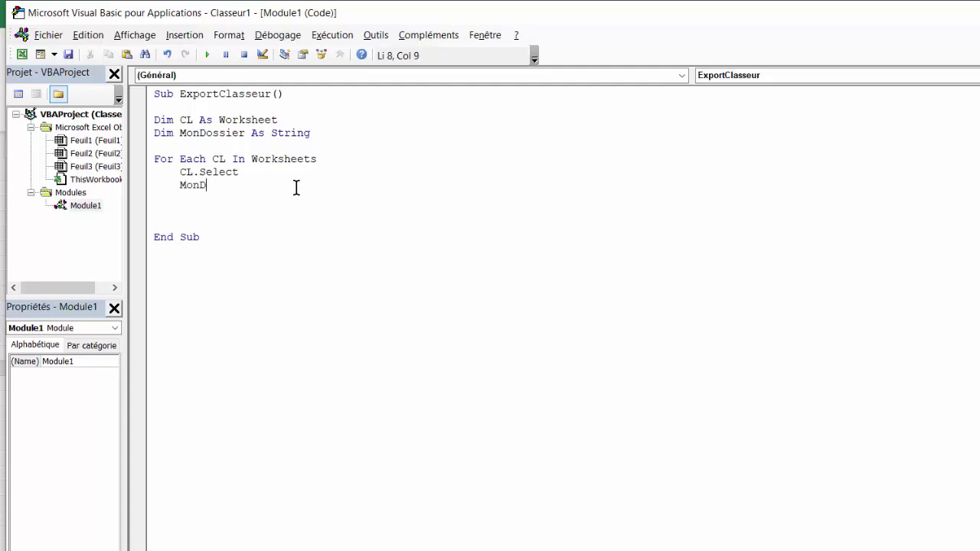
{"action": "type", "text": "ossier "}
{"action": "type", "text": "= CL"}
{"action": "type", "text": ".Name"}
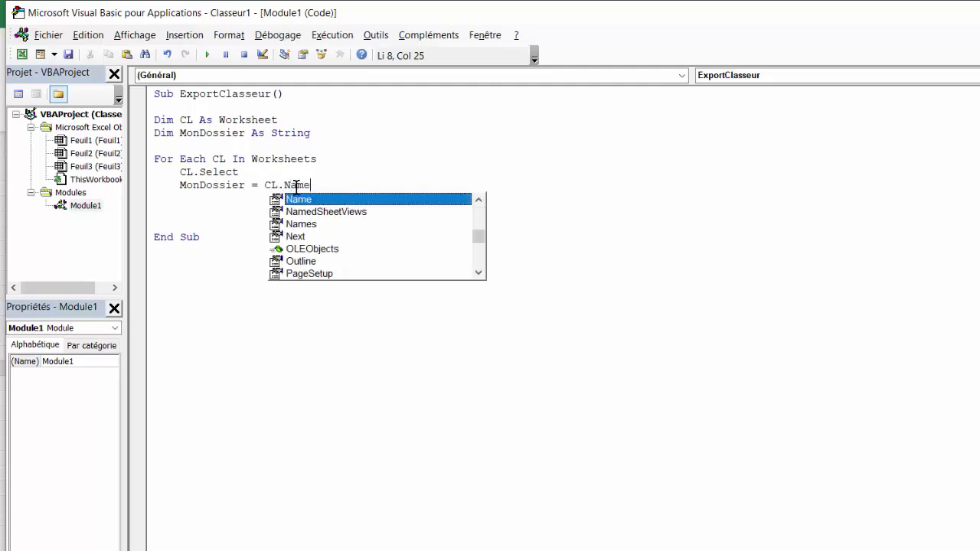
{"action": "key", "text": "Return"}
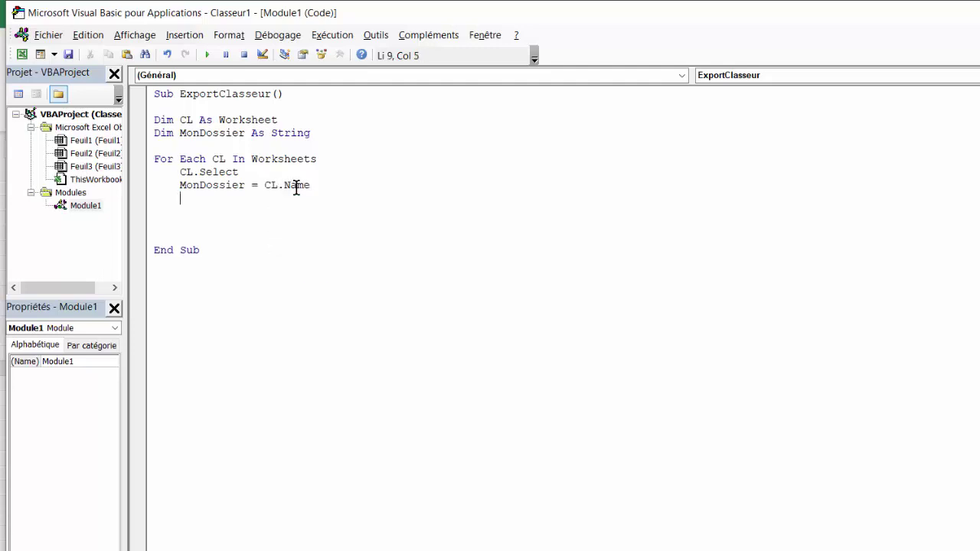
- Begin ActiveSheet.ExportAsFixedFormat Type:=xlTypePDF, _ with Filename:= on the continuation line
{"action": "type", "text": "Active"}
{"action": "type", "text": "Shee"}
{"action": "type", "text": "t.e"}
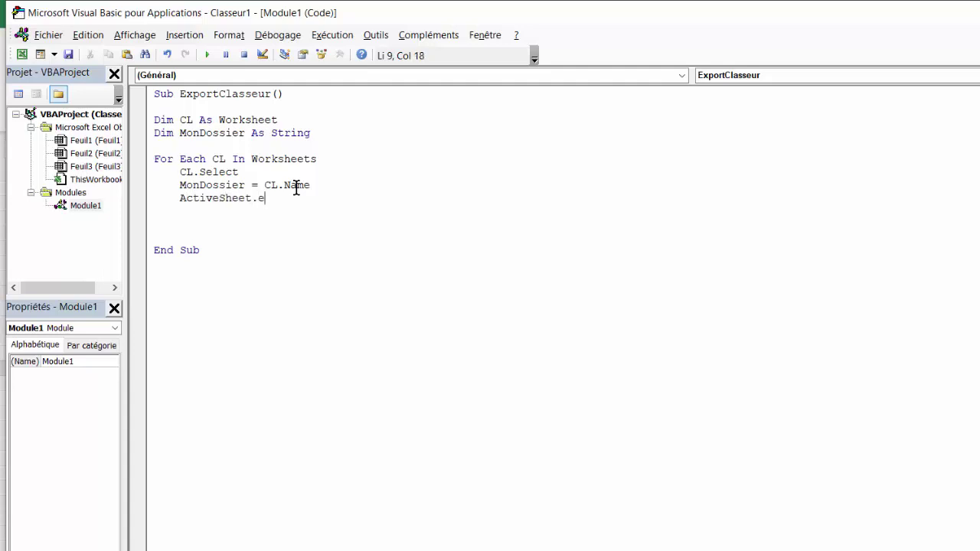
{"action": "key", "text": "BackSpace"}
{"action": "type", "text": "Expor"}
{"action": "type", "text": "tas"}
{"action": "type", "text": "fixed"}
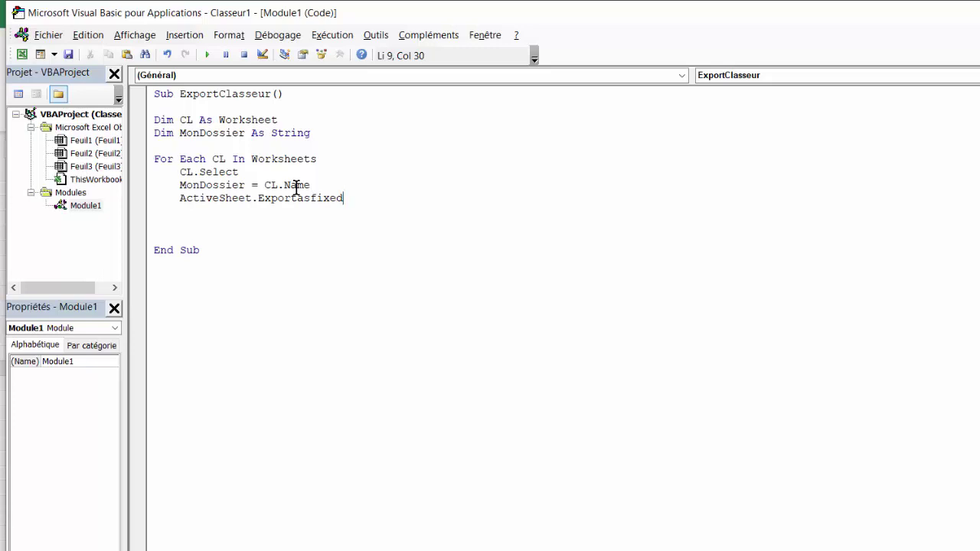
{"action": "type", "text": "format"}
{"action": "type", "text": " Type"}
{"action": "type", "text": ":"}
{"action": "type", "text": "=xl"}
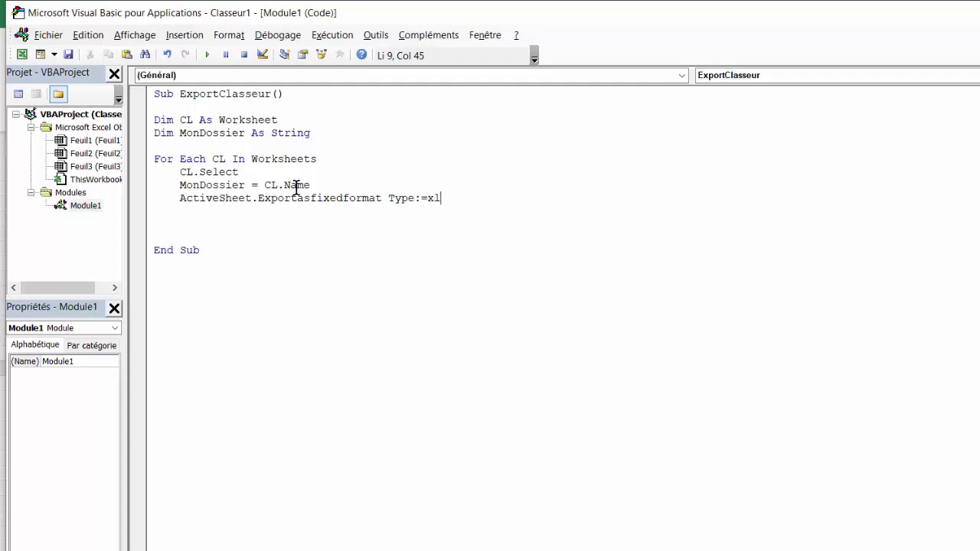
{"action": "type", "text": "tYp"}
{"action": "key", "text": "BackSpace"}
{"action": "key", "text": "BackSpace"}
{"action": "type", "text": "Y"}
{"action": "key", "text": "BackSpace"}
{"action": "key", "text": "BackSpace"}
{"action": "type", "text": "T"}
{"action": "type", "text": "ypePD"}
{"action": "type", "text": "F, "}
{"action": "type", "text": "_"}
{"action": "key", "text": "Return"}
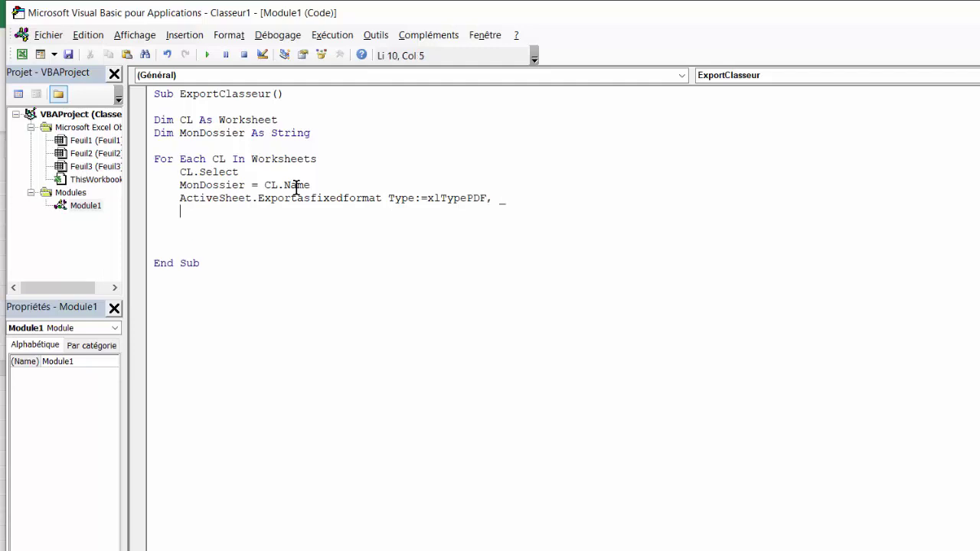
{"action": "type", "text": "F"}
{"action": "type", "text": "ile"}
{"action": "type", "text": "name"}
{"action": "type", "text": ":"}
{"action": "type", "text": "="}
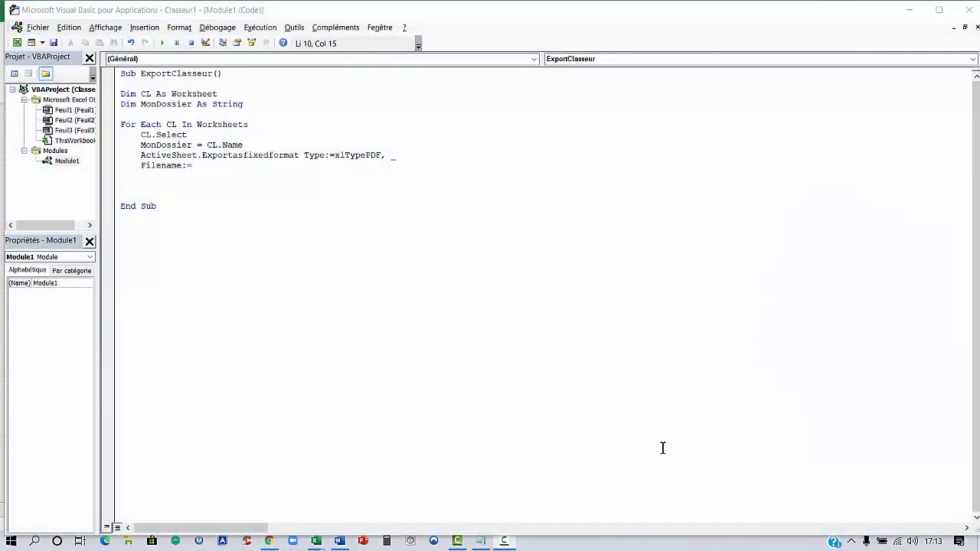
- Create a new folder named MonDossier on the desktop
{"action": "left_click", "coordinate": [978, 542]}
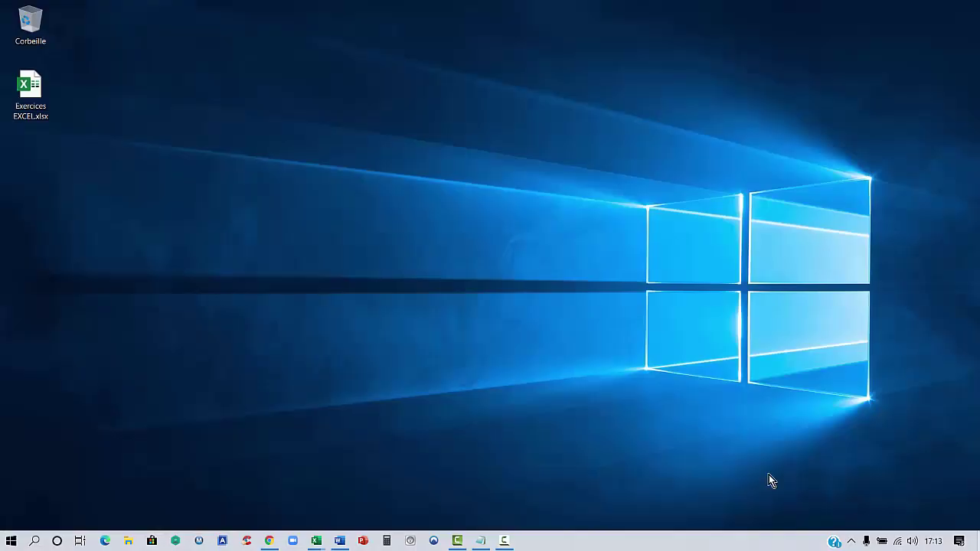
{"action": "right_click", "coordinate": [40, 185]}
{"action": "mouse_move", "coordinate": [78, 297]}
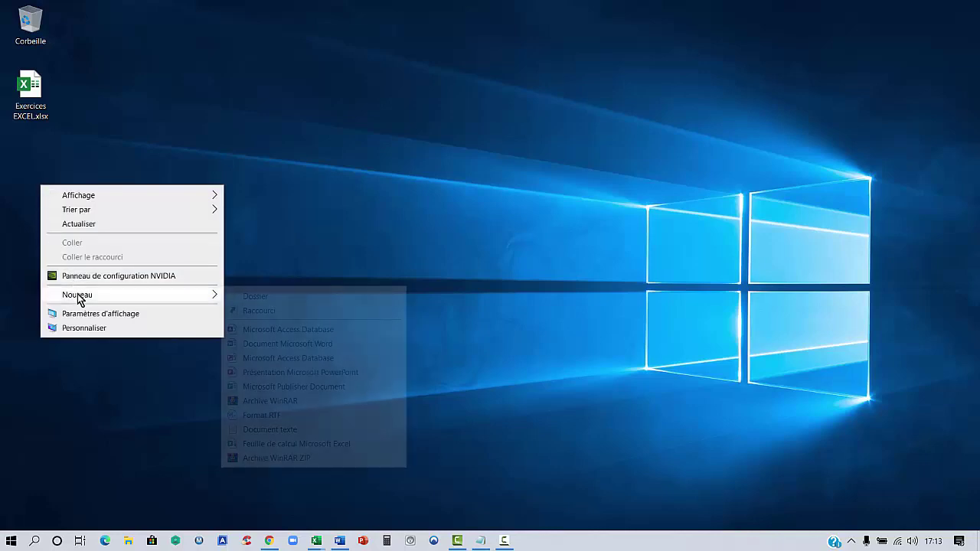
{"action": "left_click", "coordinate": [257, 298]}
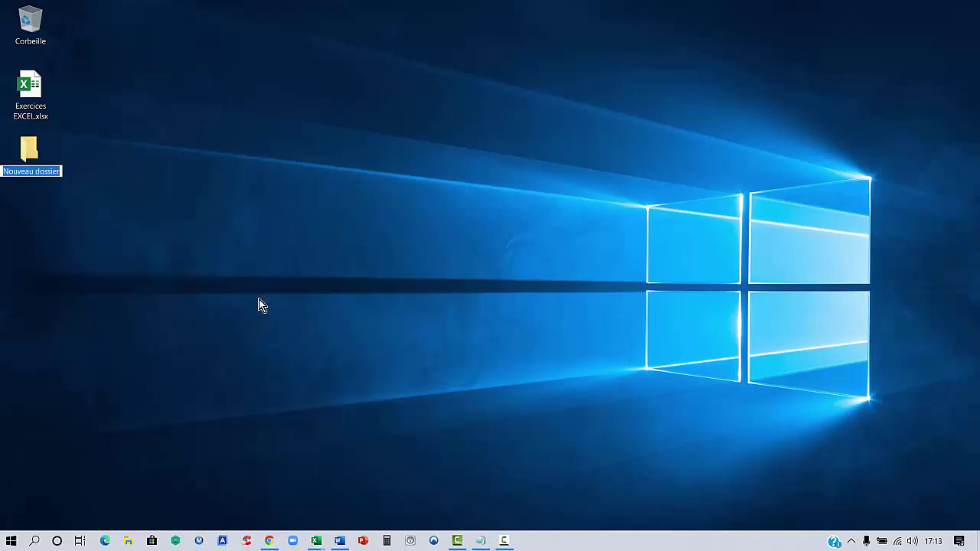
{"action": "type", "text": "MonD"}
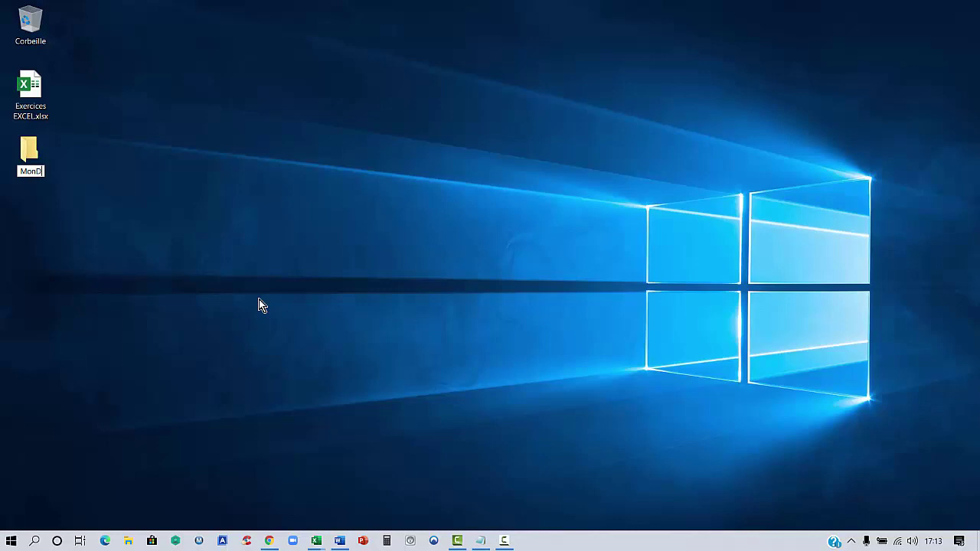
{"action": "type", "text": "ossier"}
{"action": "key", "text": "Return"}
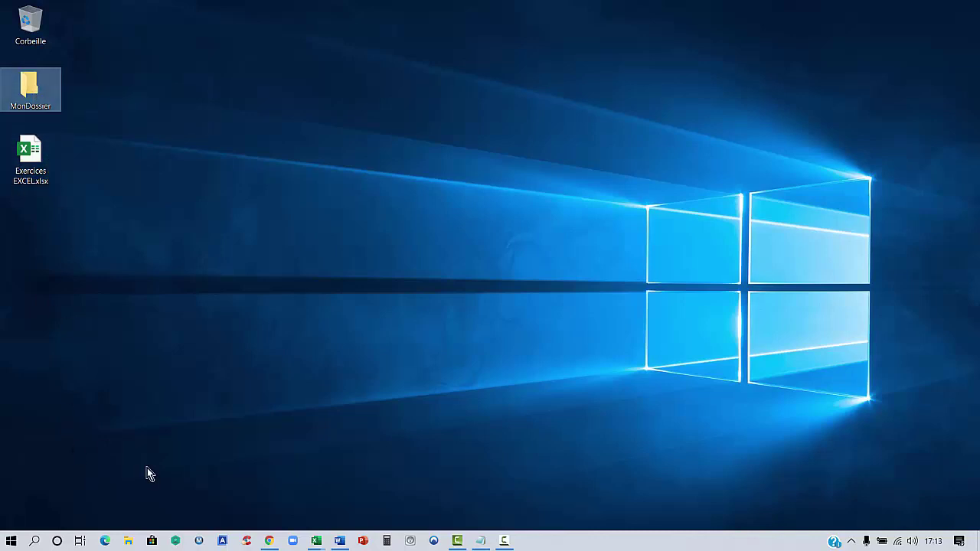
- Copy the MonDossier folder's Emplacement path from its Propriétés dialog
{"action": "right_click", "coordinate": [36, 84]}
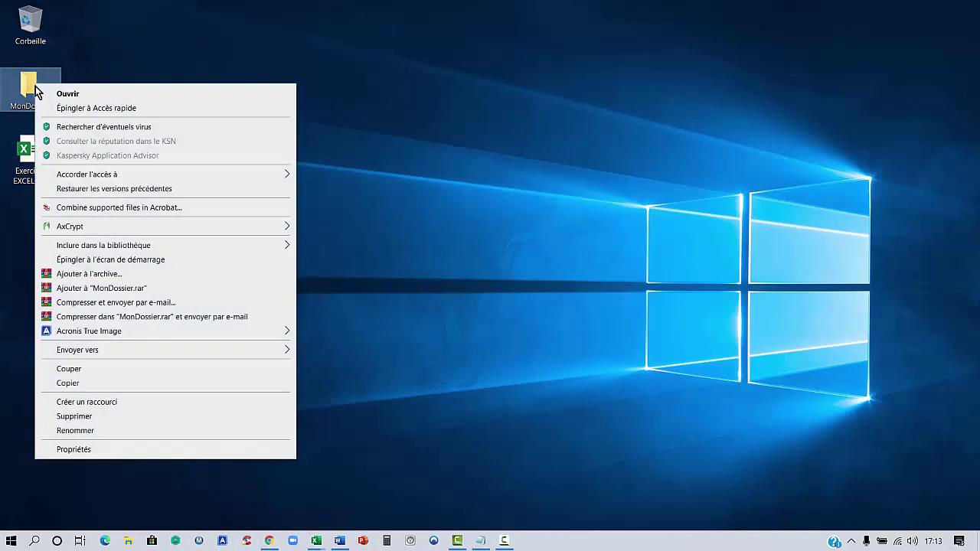
{"action": "left_click", "coordinate": [93, 452]}
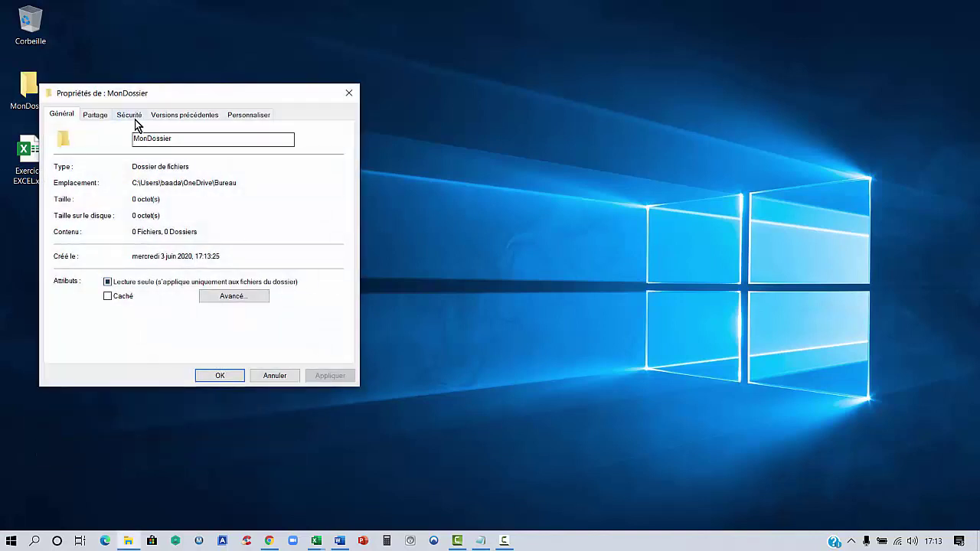
{"action": "left_click_drag", "start_coordinate": [132, 182], "coordinate": [243, 183]}
{"action": "key", "text": "ctrl+c"}
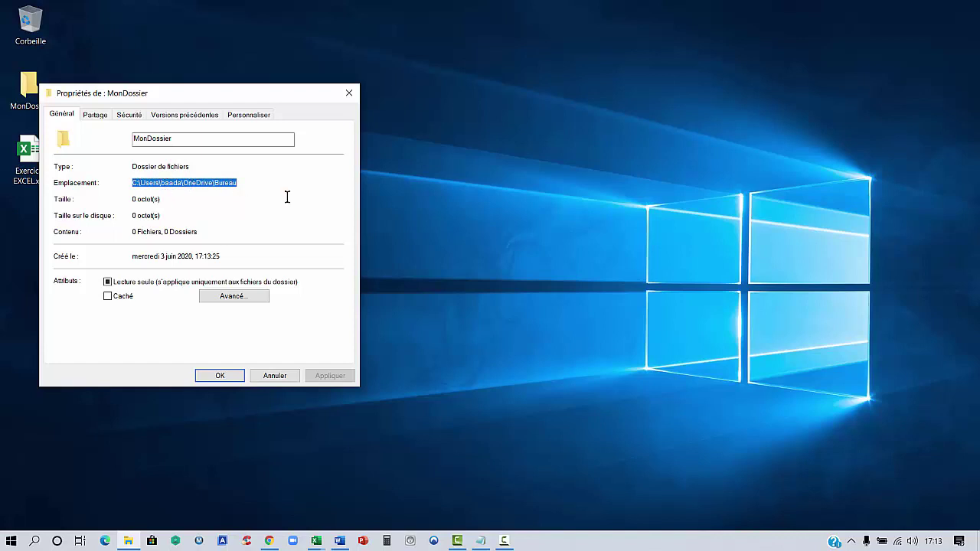
{"action": "left_click", "coordinate": [282, 381]}
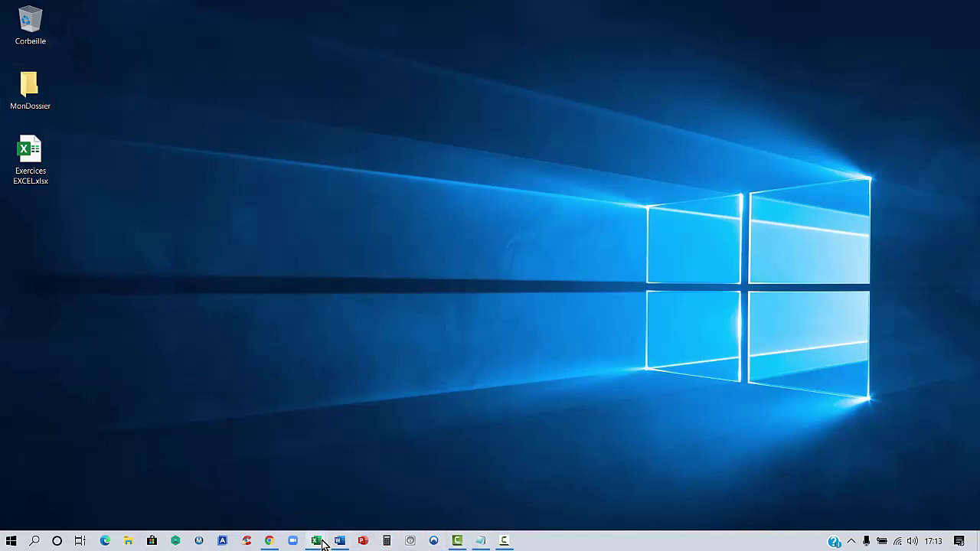
- Set Filename to the pasted path plus \MonDossier\" & MonDossier & ".pdf", _
{"action": "mouse_move", "coordinate": [322, 542]}
{"action": "left_click", "coordinate": [376, 505]}
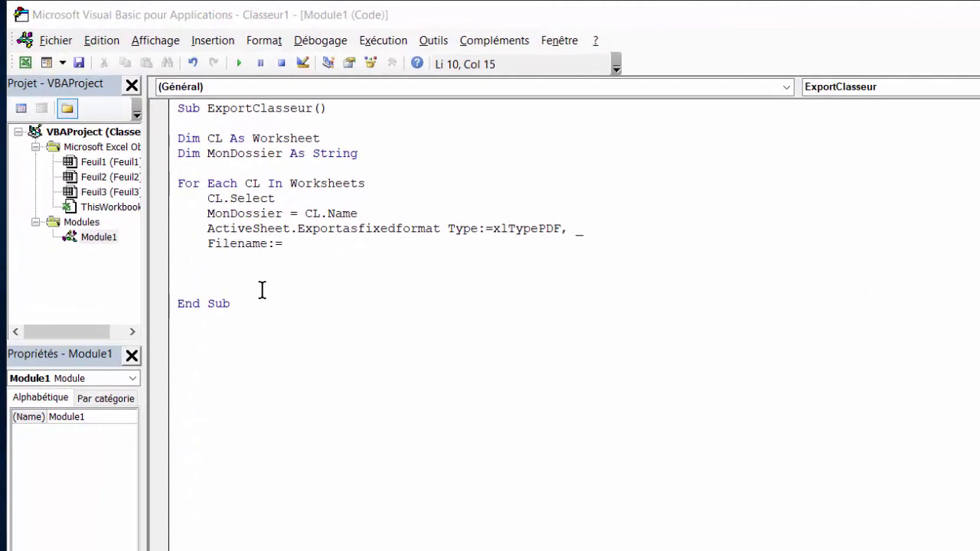
{"action": "left_click", "coordinate": [302, 243]}
{"action": "type", "text": "\""}
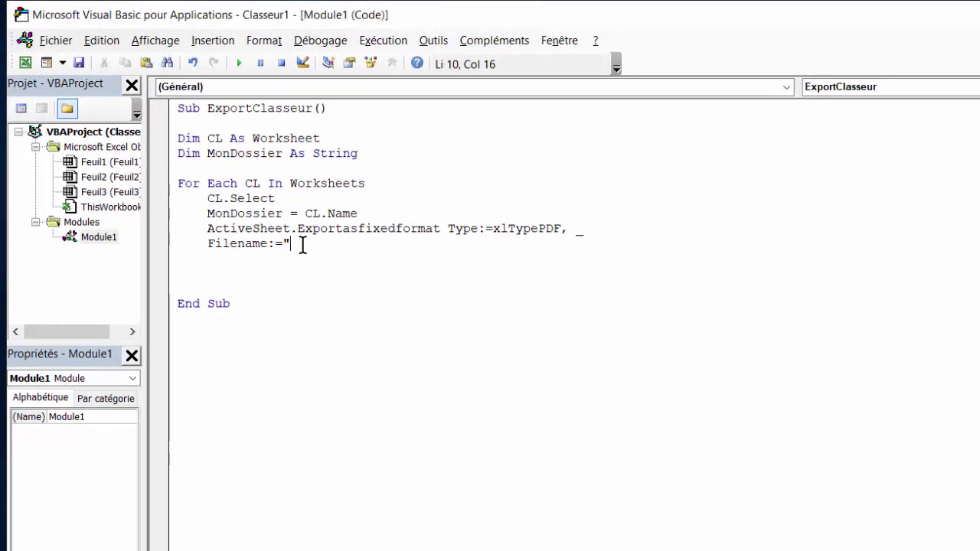
{"action": "key", "text": "ctrl+v"}
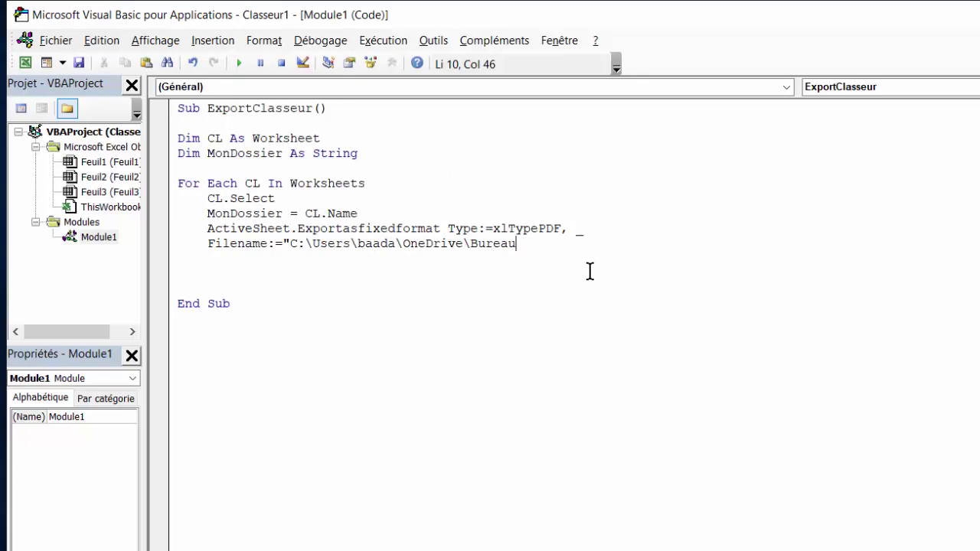
{"action": "type", "text": "\\"}
{"action": "type", "text": "MonDo"}
{"action": "type", "text": "sier"}
{"action": "key", "text": "BackSpace"}
{"action": "key", "text": "BackSpace"}
{"action": "key", "text": "BackSpace"}
{"action": "type", "text": "sier"}
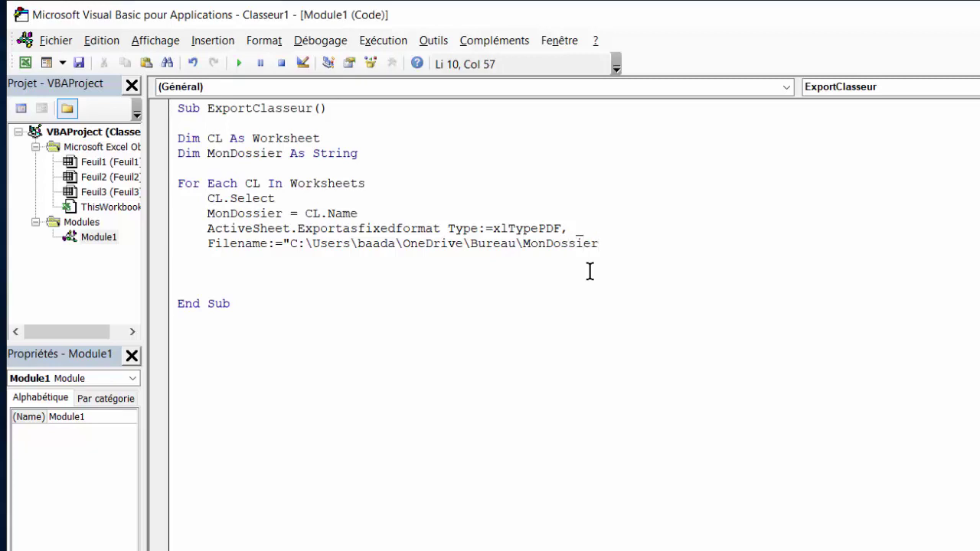
{"action": "type", "text": "\\"}
{"action": "type", "text": "\" "}
{"action": "type", "text": "& "}
{"action": "type", "text": "MonDos"}
{"action": "type", "text": "sier "}
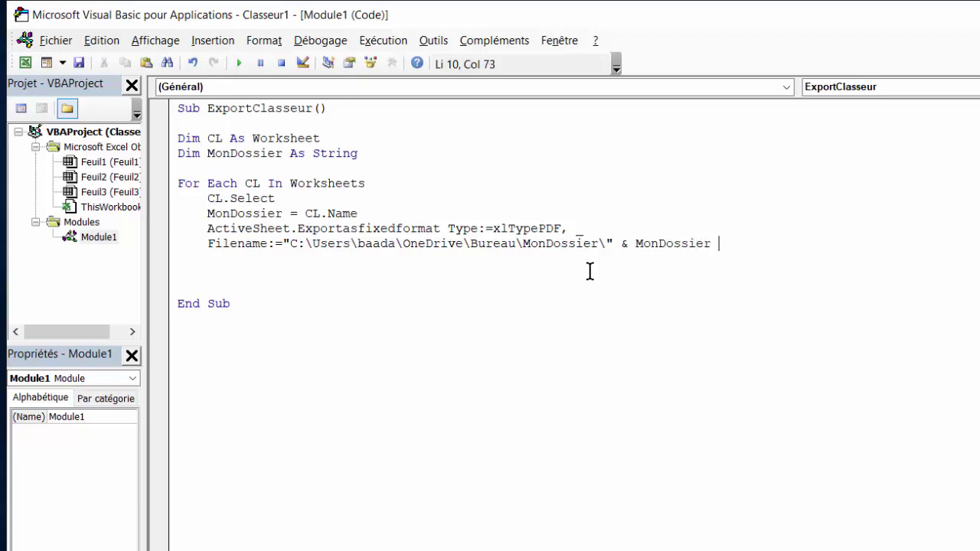
{"action": "type", "text": "& \""}
{"action": "type", "text": ".pdf"}
{"action": "type", "text": "\""}
{"action": "type", "text": ", "}
{"action": "type", "text": "_"}
- Add openafterpublish:=False and close the loop with Next CL before End Sub
{"action": "key", "text": "Return"}
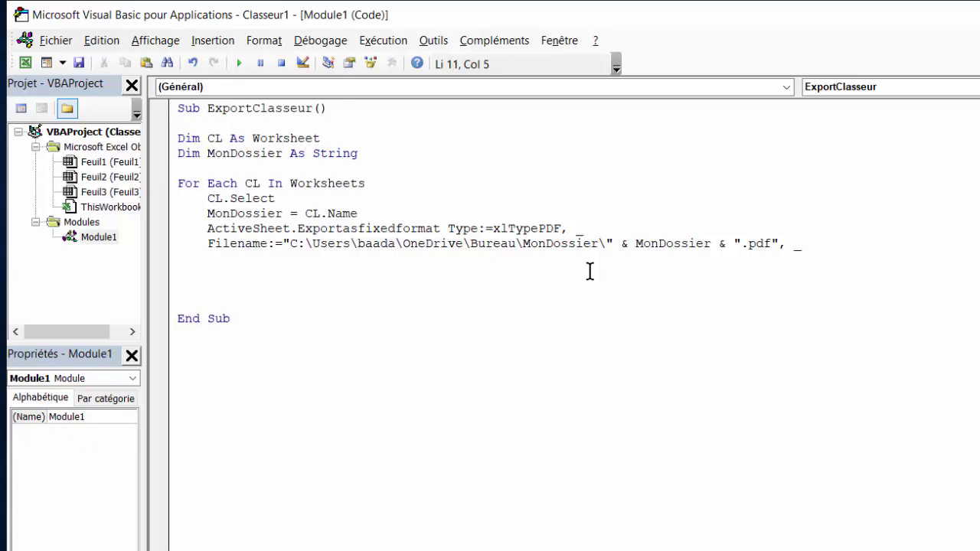
{"action": "type", "text": "open"}
{"action": "type", "text": "aft"}
{"action": "type", "text": "erpubli"}
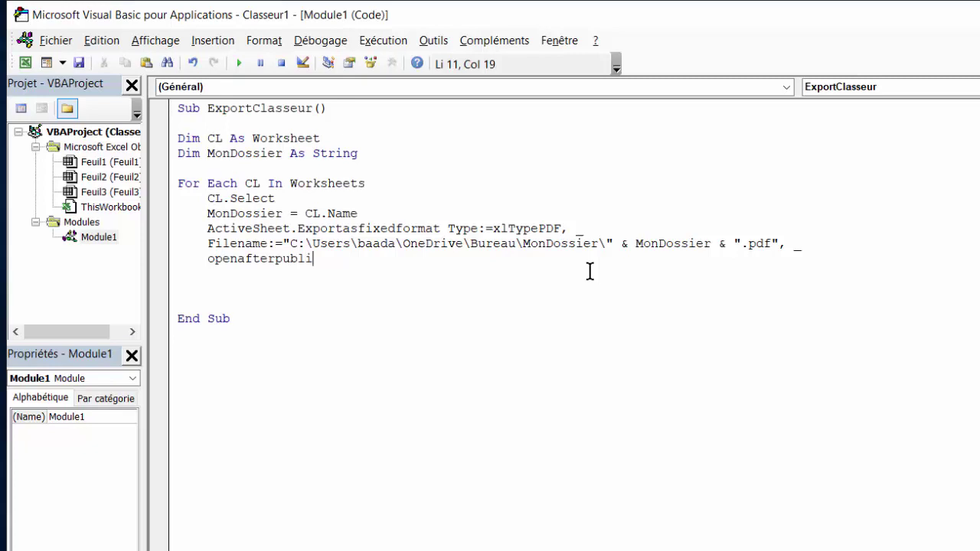
{"action": "type", "text": "sh"}
{"action": "type", "text": ":="}
{"action": "type", "text": "fals"}
{"action": "type", "text": "e"}
{"action": "key", "text": "Return"}
{"action": "key", "text": "Return"}
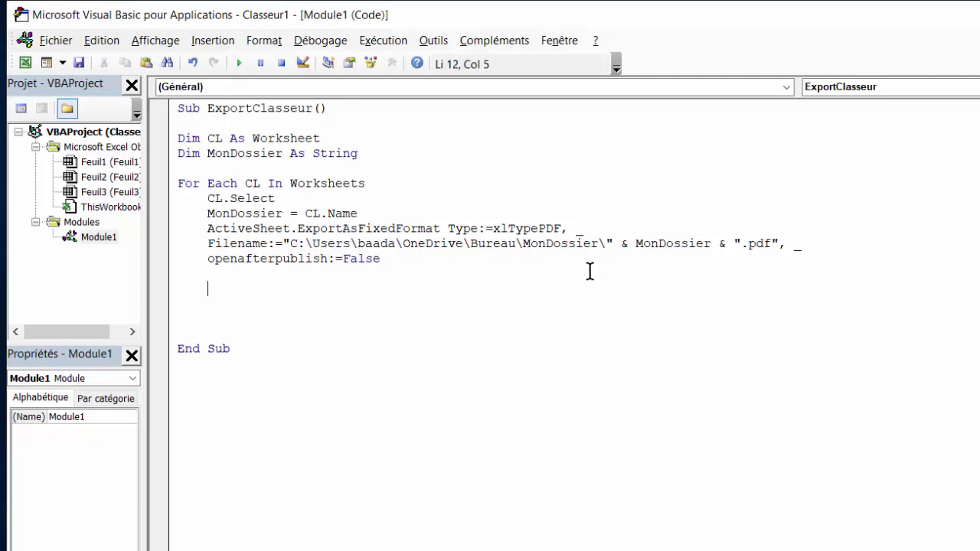
{"action": "key", "text": "BackSpace"}
{"action": "type", "text": "N"}
{"action": "type", "text": "ext "}
{"action": "type", "text": "CL"}
{"action": "key", "text": "Delete"}
{"action": "left_click", "coordinate": [357, 334]}
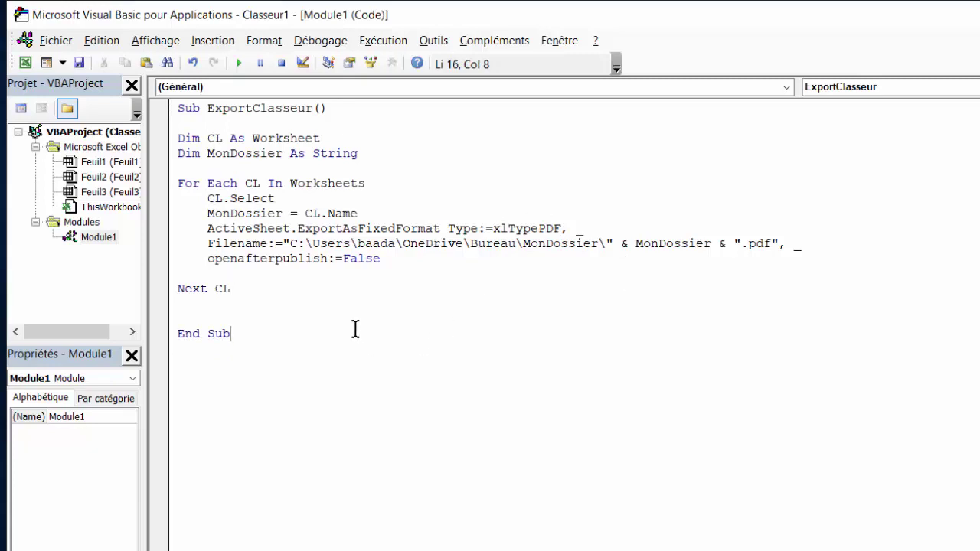
- Run the ExportClasseur macro from the VBA editor, then minimize the editor to show Feuil3
{"action": "left_click", "coordinate": [25, 63]}
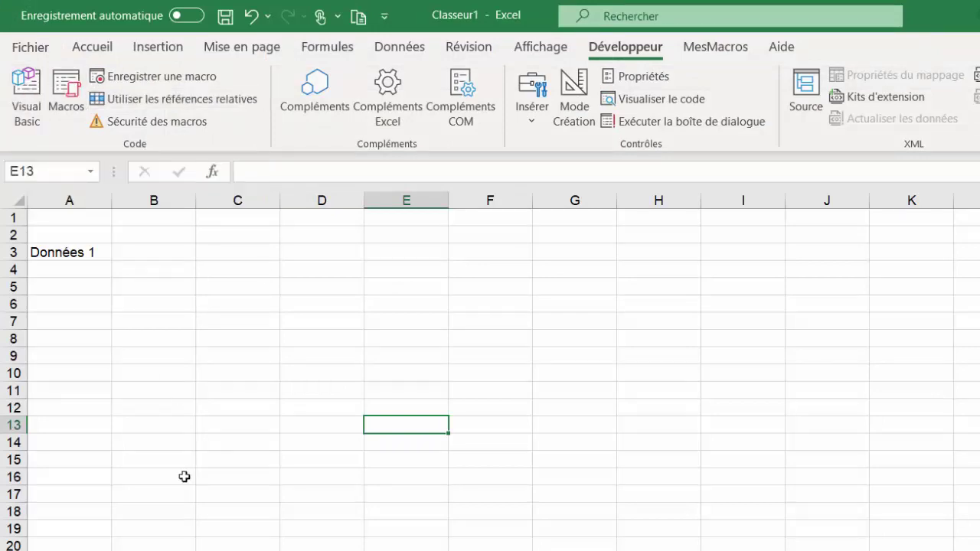
{"action": "left_click", "coordinate": [29, 98]}
{"action": "left_click", "coordinate": [328, 228]}
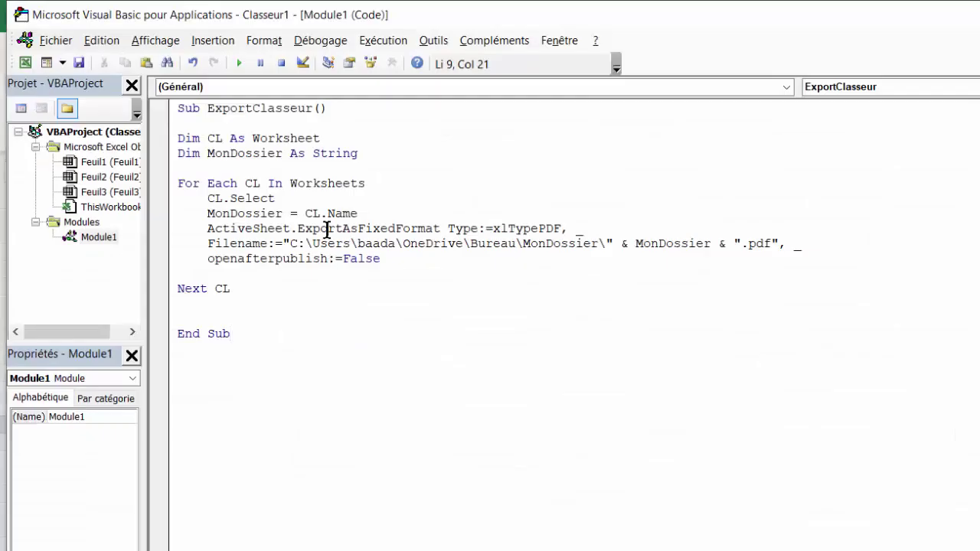
{"action": "left_click", "coordinate": [240, 66]}
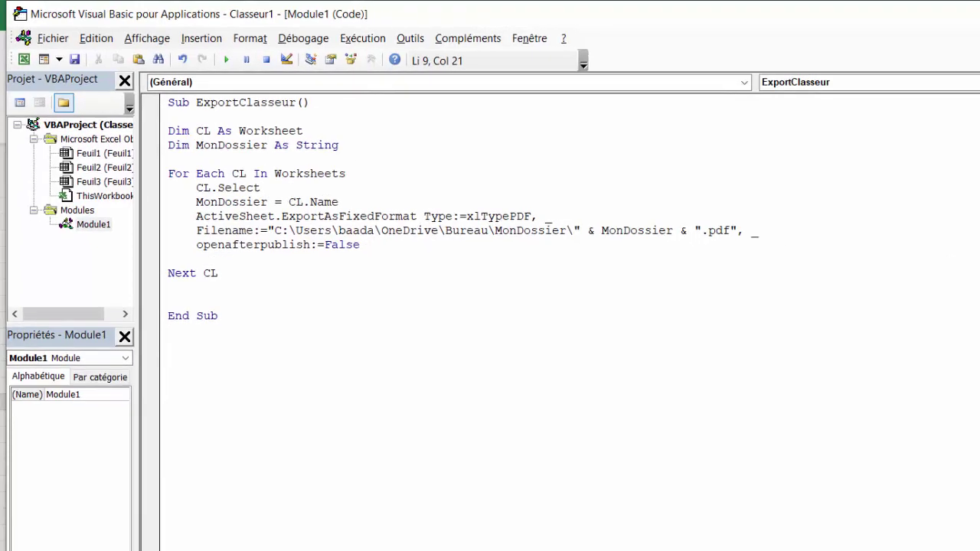
{"action": "left_click", "coordinate": [907, 9]}
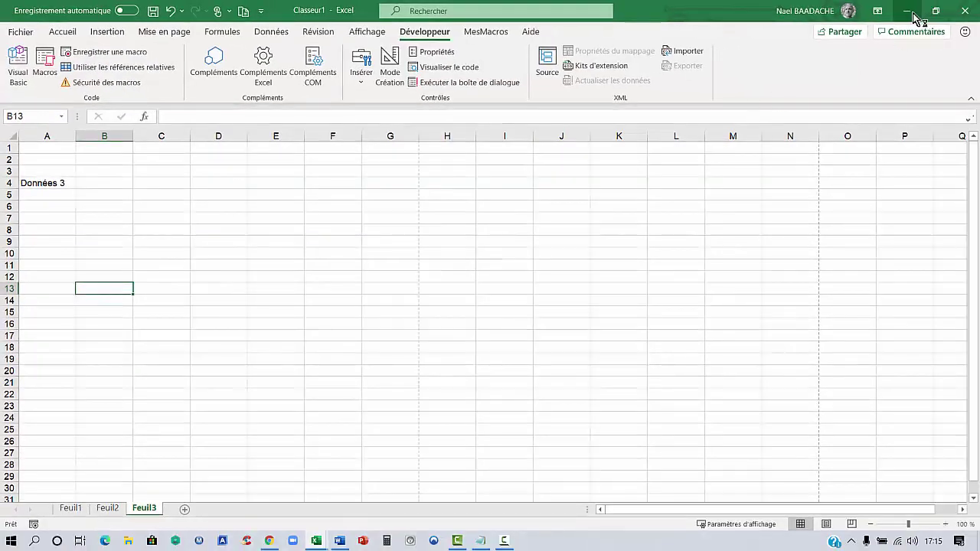
- Open MonDossier on the desktop and check the exported Feuil1.pdf and Feuil2.pdf
{"action": "left_click", "coordinate": [906, 10]}
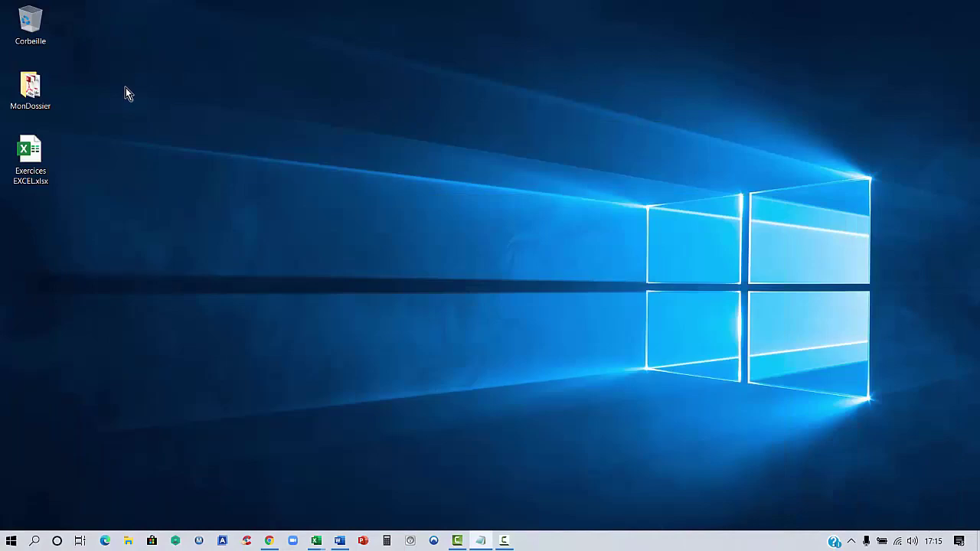
{"action": "double_click", "coordinate": [35, 90]}
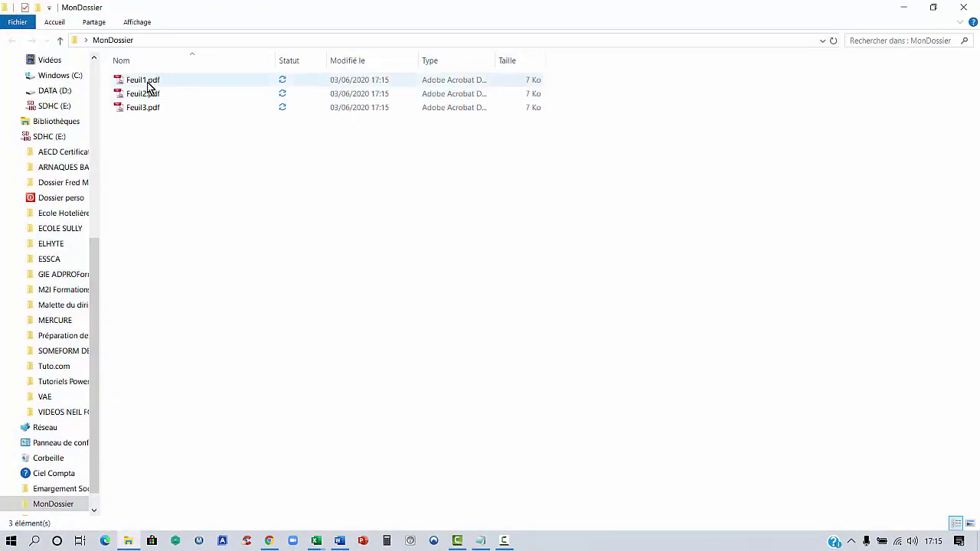
{"action": "left_click", "coordinate": [147, 93]}
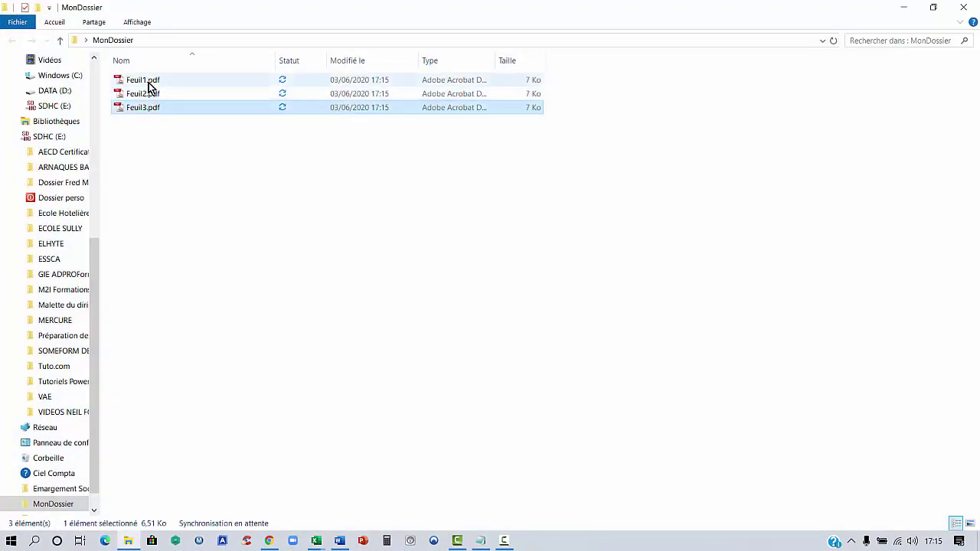
{"action": "left_click", "coordinate": [150, 82]}
{"action": "double_click", "coordinate": [150, 82]}
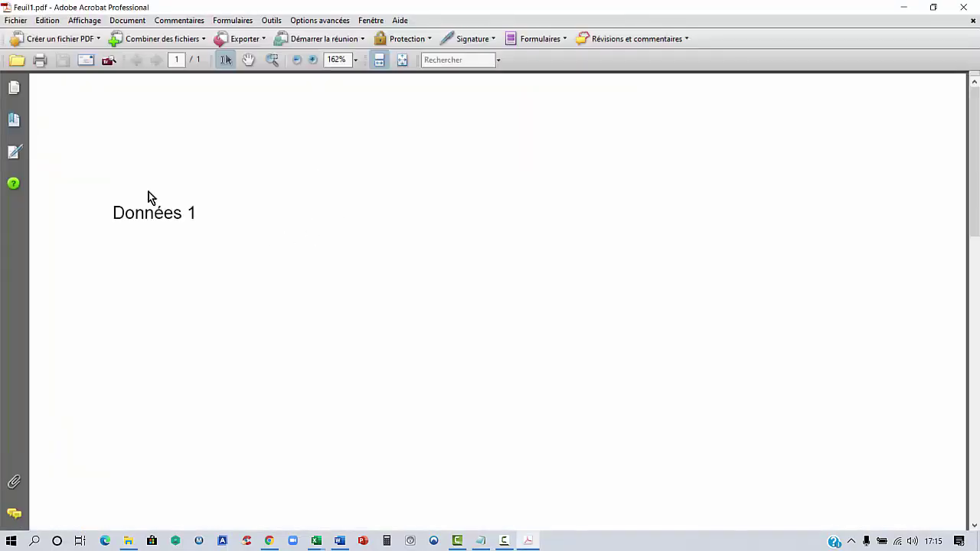
{"action": "left_click", "coordinate": [964, 7]}
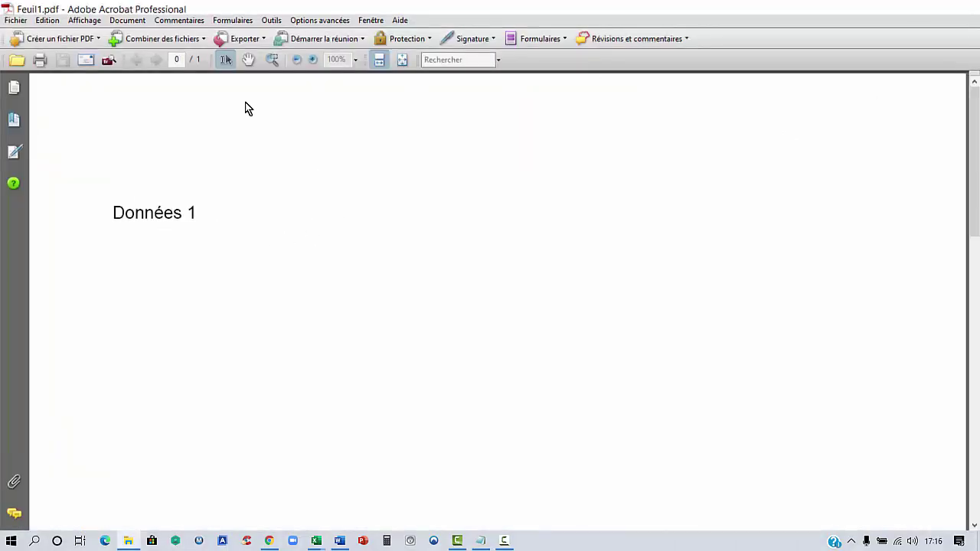
{"action": "left_click", "coordinate": [128, 95]}
{"action": "double_click", "coordinate": [128, 98]}
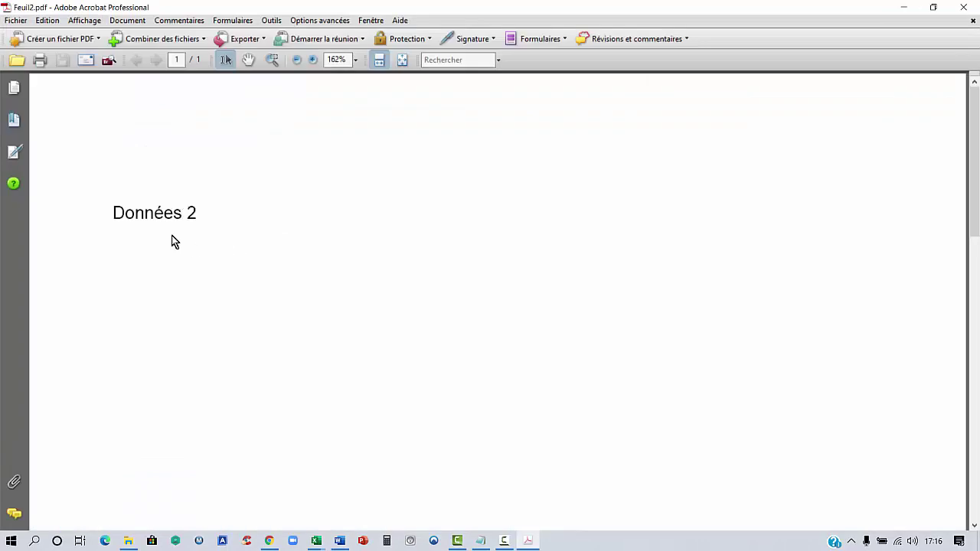
{"action": "left_click", "coordinate": [964, 8]}
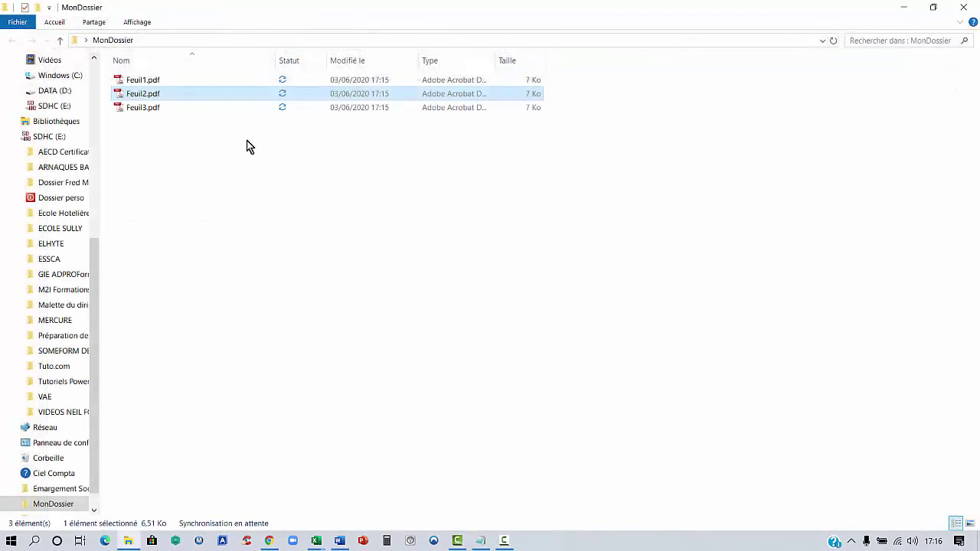
- Delete all three exported PDFs and close the MonDossier window
{"action": "left_click", "coordinate": [180, 107]}
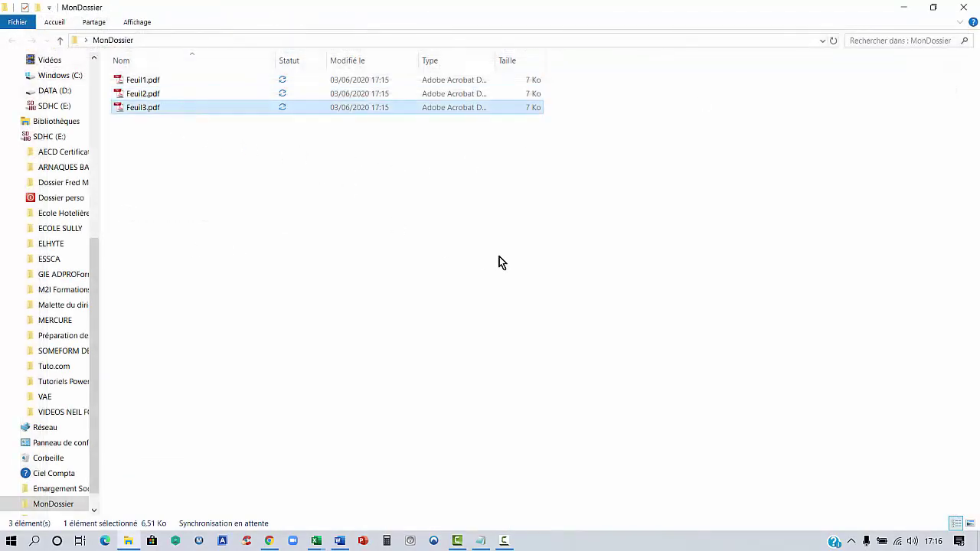
{"action": "key", "text": "ctrl+a"}
{"action": "key", "text": "Delete"}
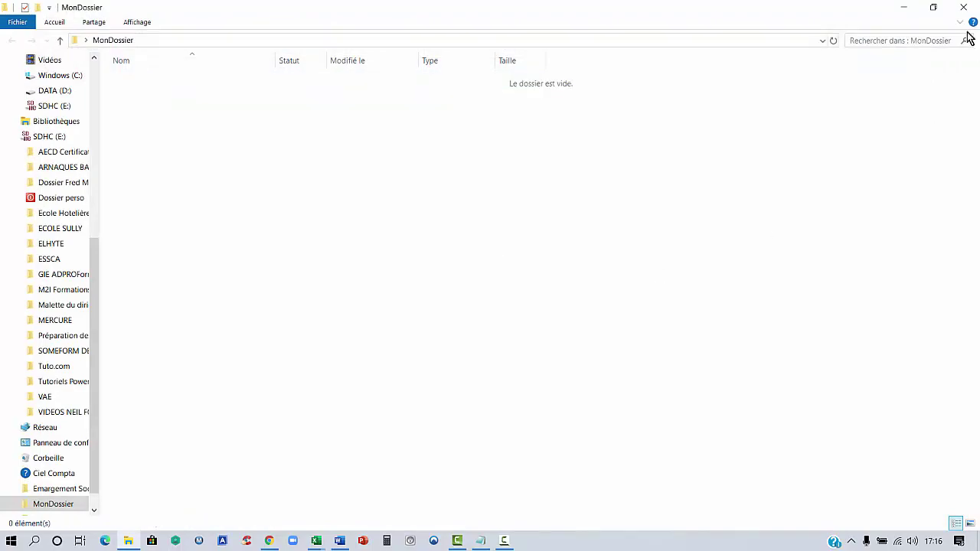
{"action": "left_click", "coordinate": [964, 7]}
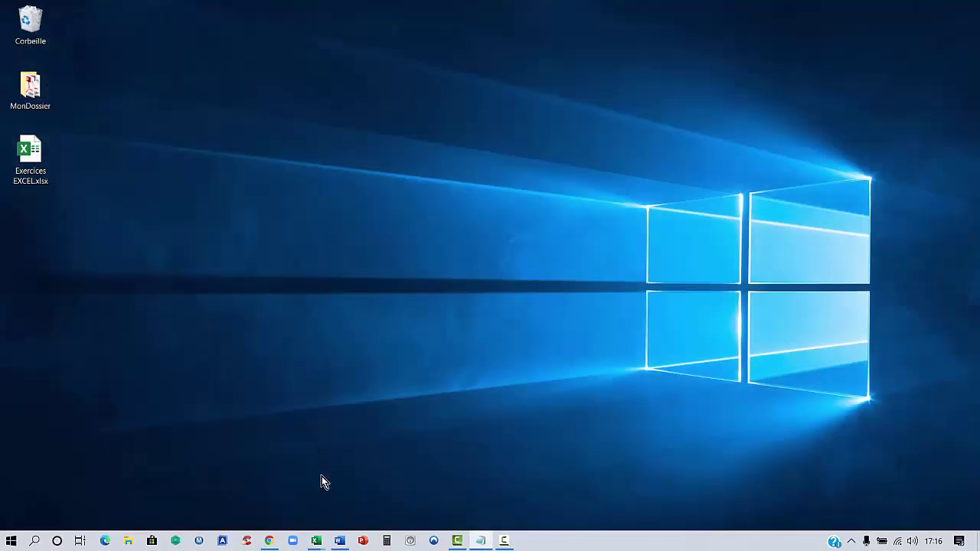
- Delete the MesMacros (Personnalisé) tab in Options > Personnaliser le ruban
{"action": "mouse_move", "coordinate": [314, 537]}
{"action": "left_click", "coordinate": [276, 504]}
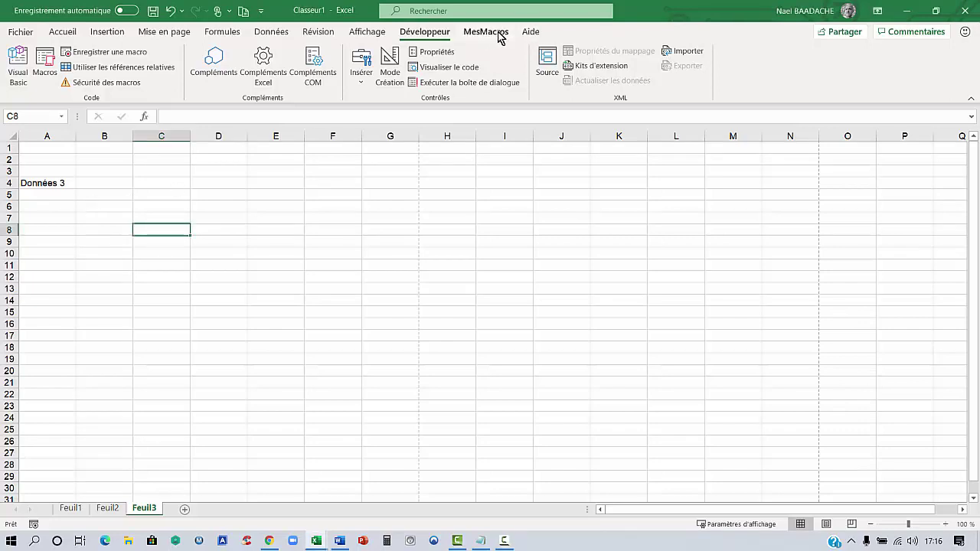
{"action": "left_click", "coordinate": [21, 34]}
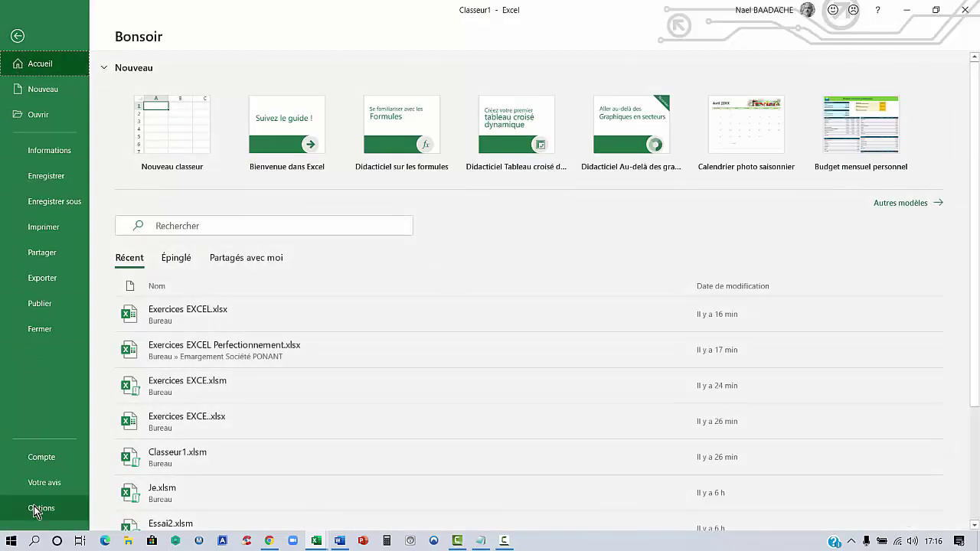
{"action": "left_click", "coordinate": [34, 510]}
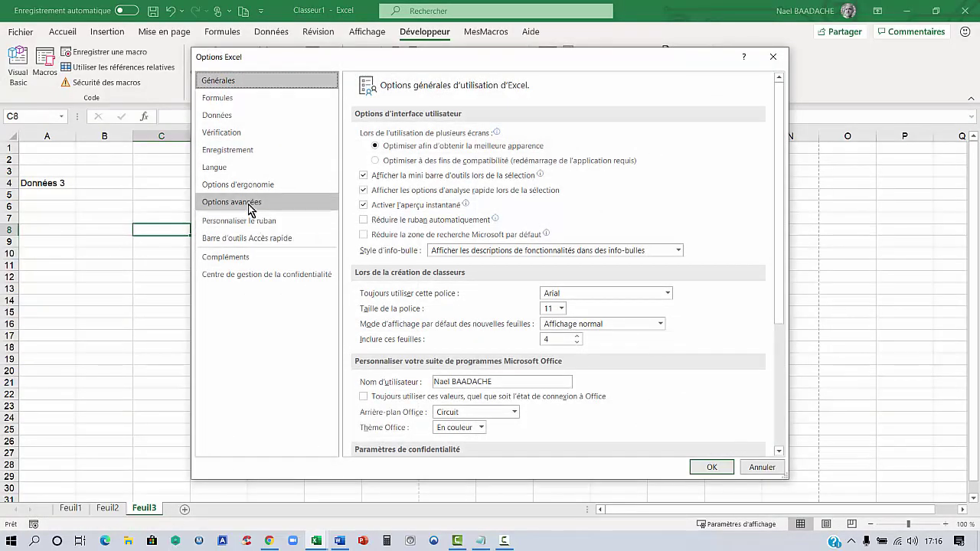
{"action": "left_click", "coordinate": [251, 221]}
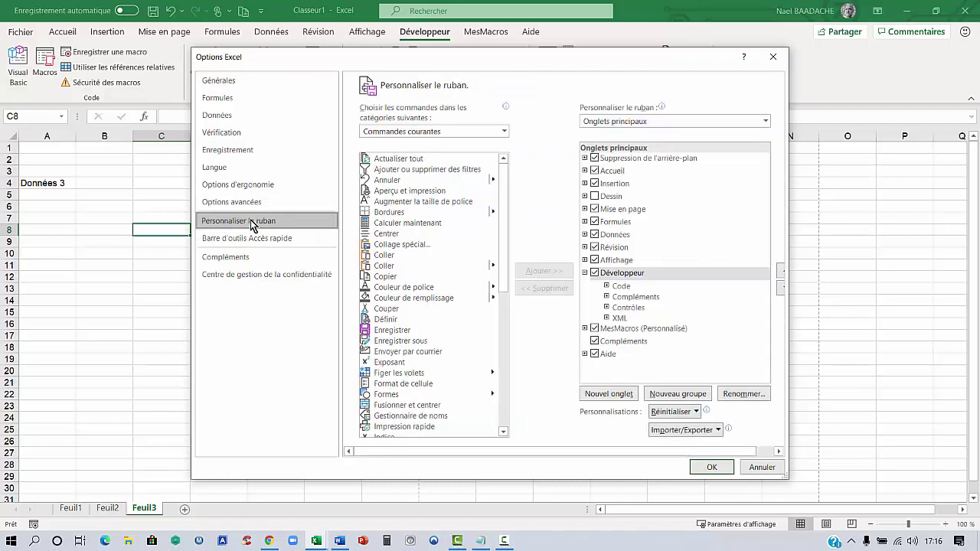
{"action": "left_click", "coordinate": [637, 329]}
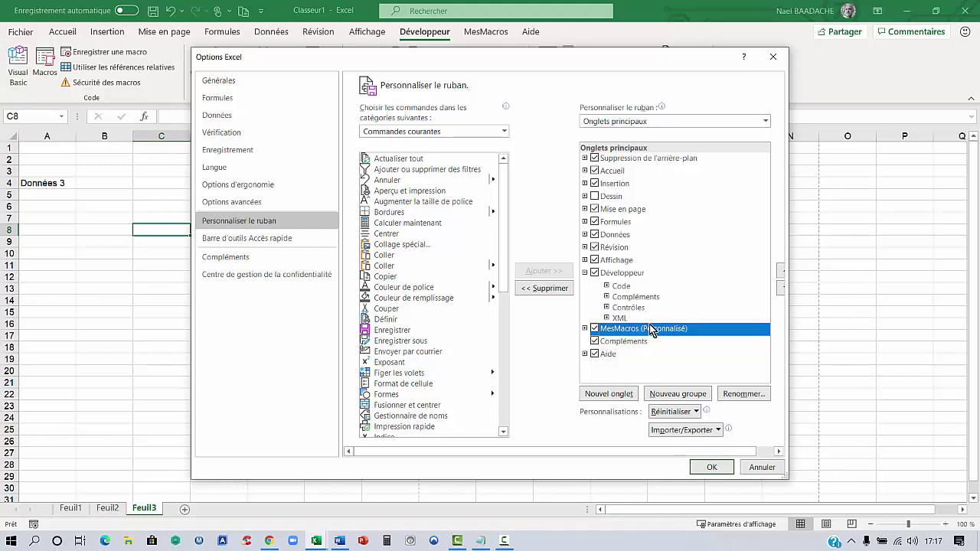
{"action": "right_click", "coordinate": [655, 330]}
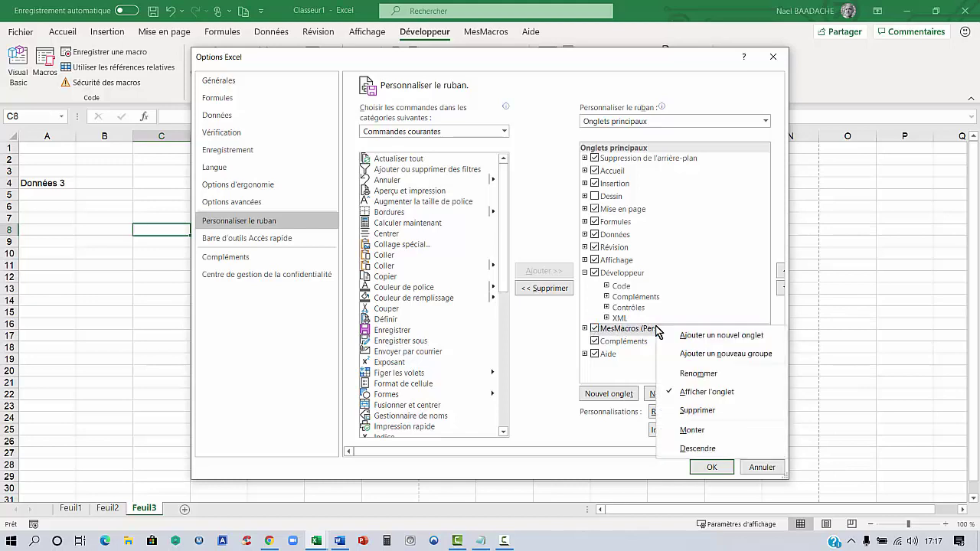
{"action": "left_click", "coordinate": [697, 411]}
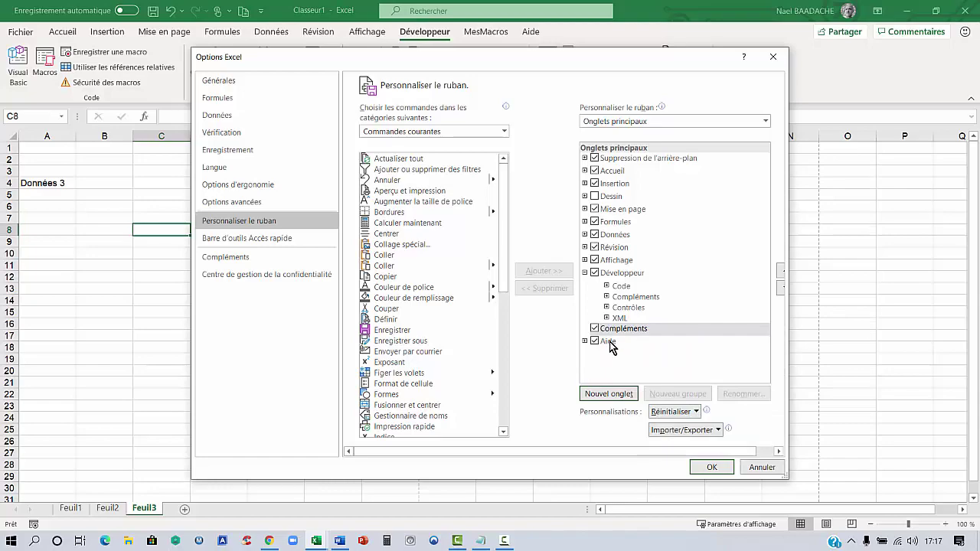
- Add a new custom ribbon tab and rename it MesMacros
{"action": "left_click", "coordinate": [615, 395]}
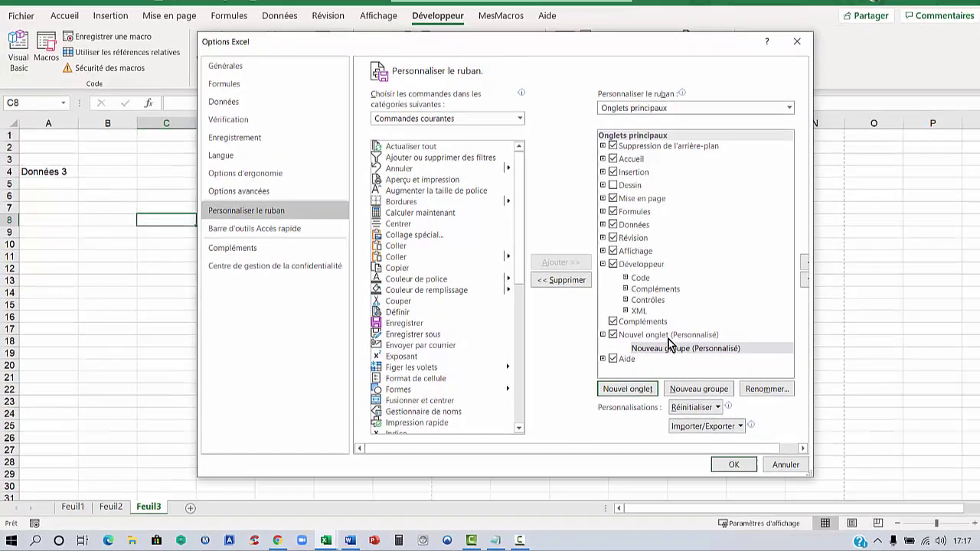
{"action": "left_click", "coordinate": [666, 335]}
{"action": "left_click", "coordinate": [767, 390]}
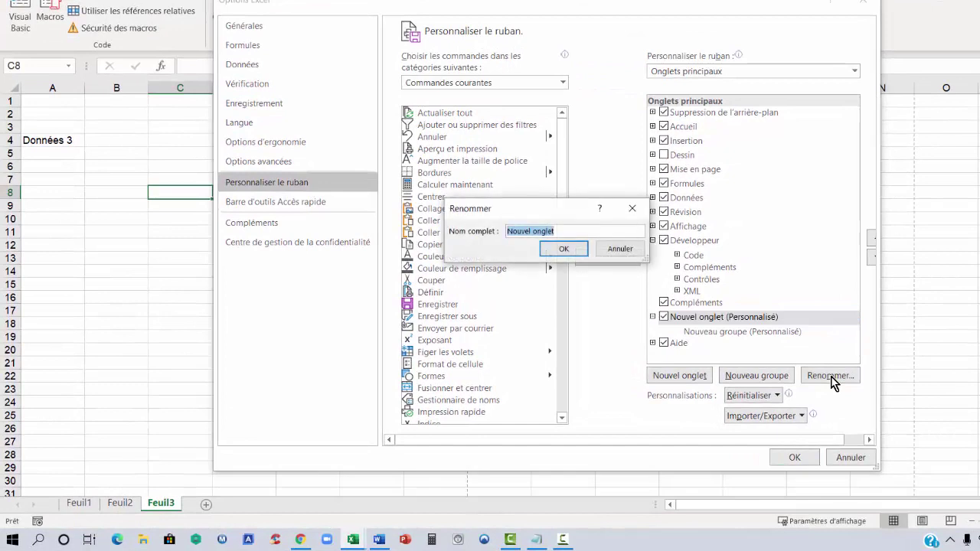
{"action": "type", "text": "MesMa"}
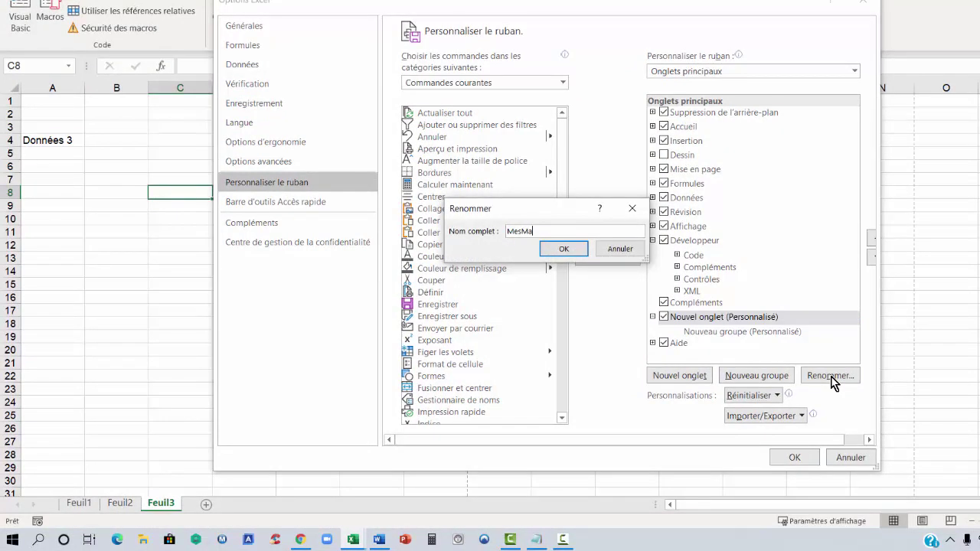
{"action": "type", "text": "cros"}
{"action": "left_click", "coordinate": [563, 251]}
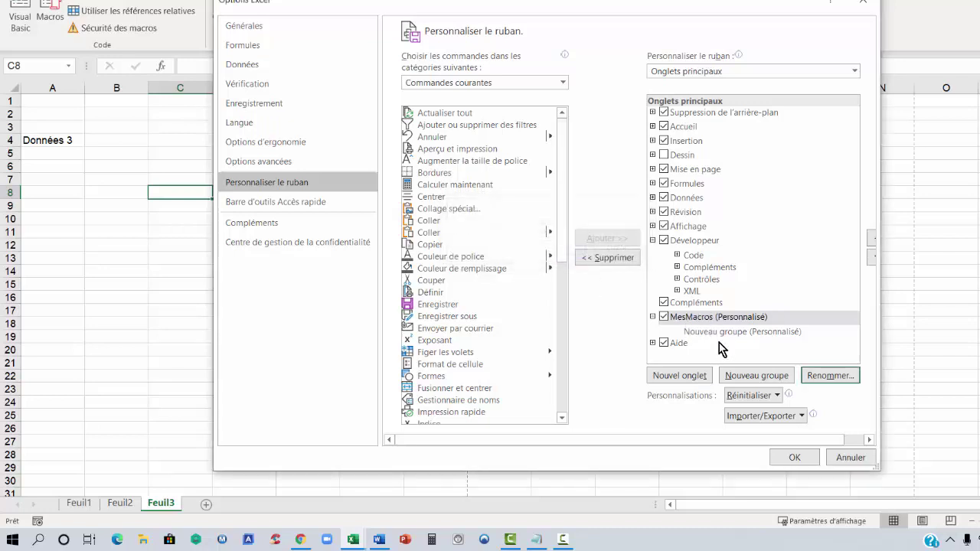
- Rename the tab's new group to PDF and give it a symbol
{"action": "left_click", "coordinate": [724, 334]}
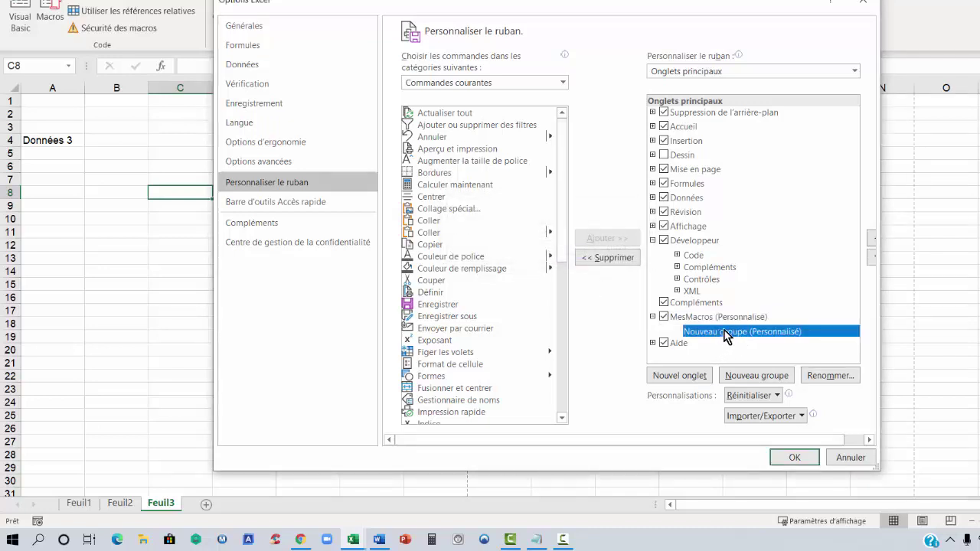
{"action": "left_click", "coordinate": [832, 379]}
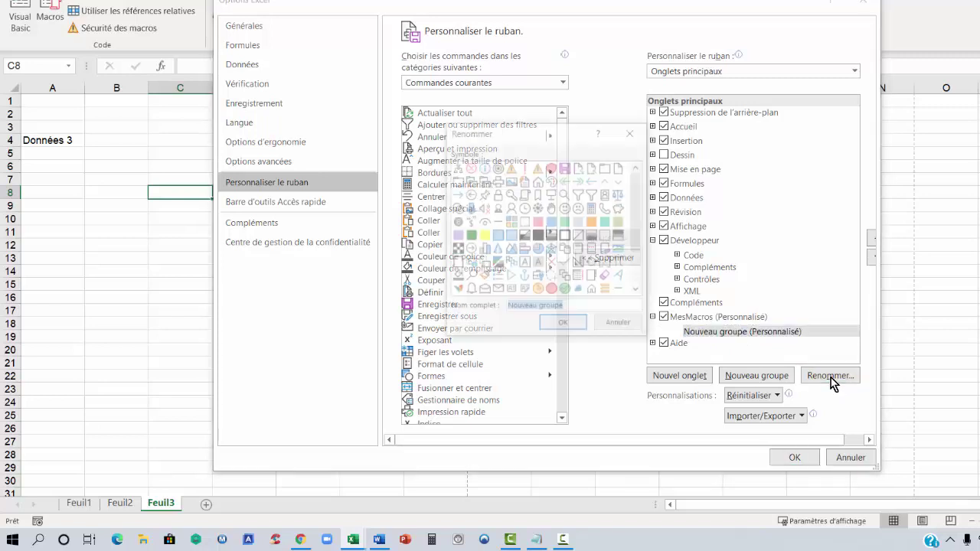
{"action": "type", "text": "PDF"}
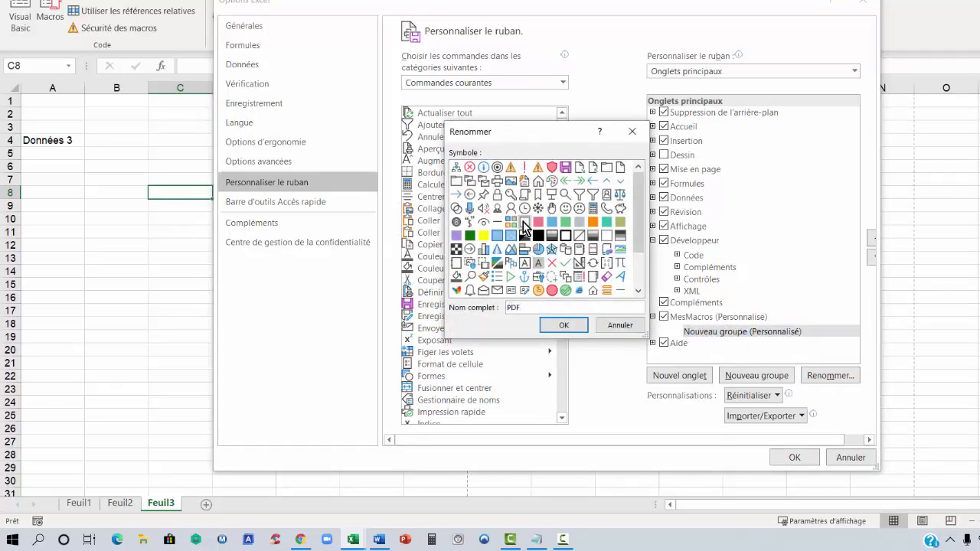
{"action": "left_click", "coordinate": [538, 167]}
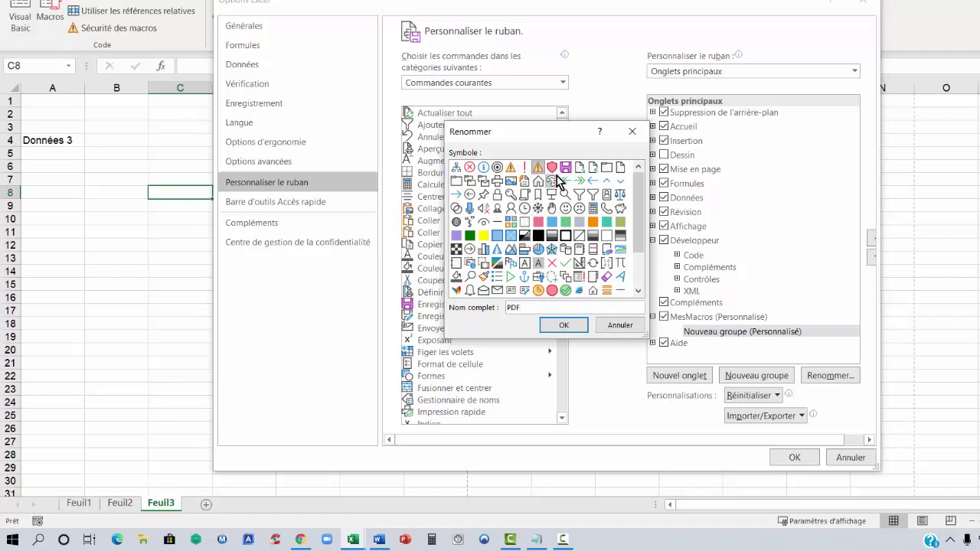
{"action": "left_click", "coordinate": [565, 327]}
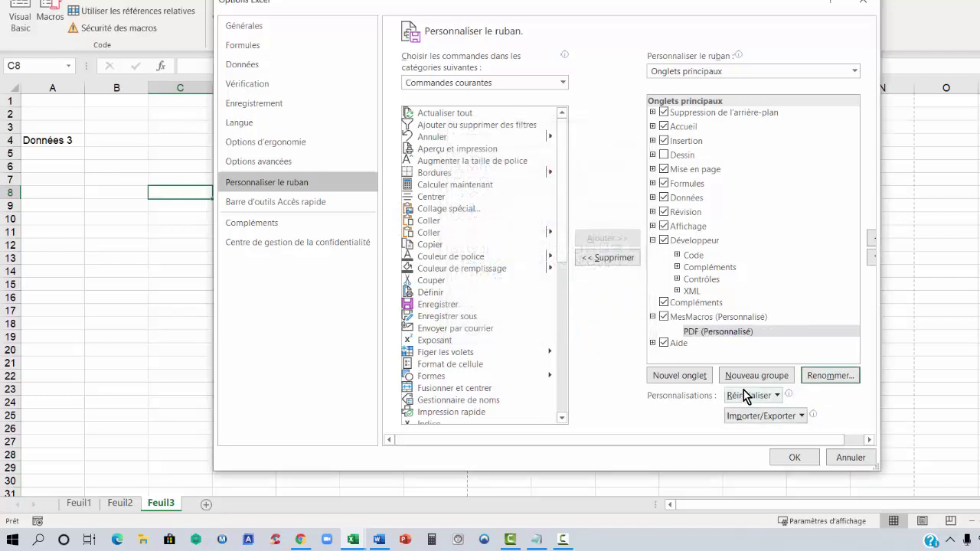
- Show the Macros commands and drag ExportClasseur into the PDF group of MesMacros
{"action": "left_click", "coordinate": [563, 82]}
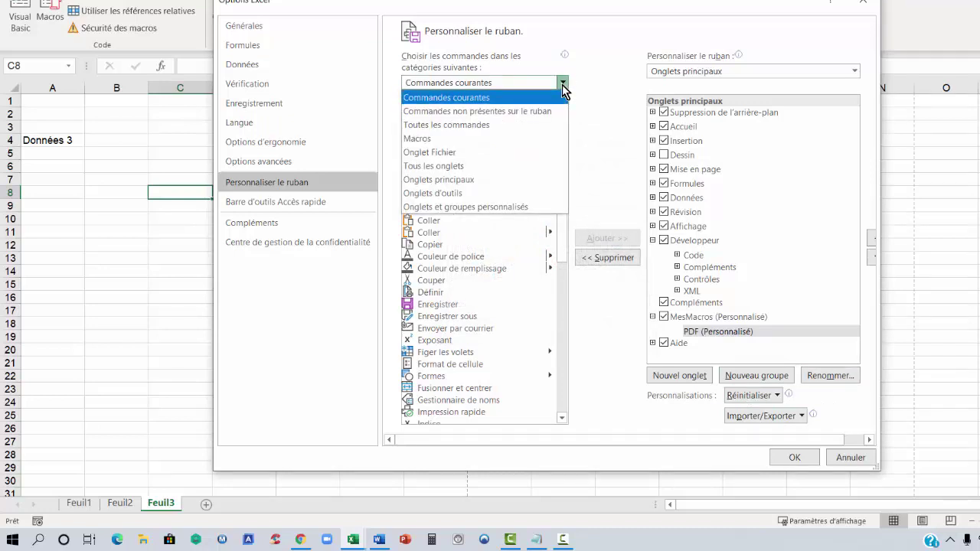
{"action": "left_click", "coordinate": [420, 140]}
{"action": "left_click", "coordinate": [416, 115]}
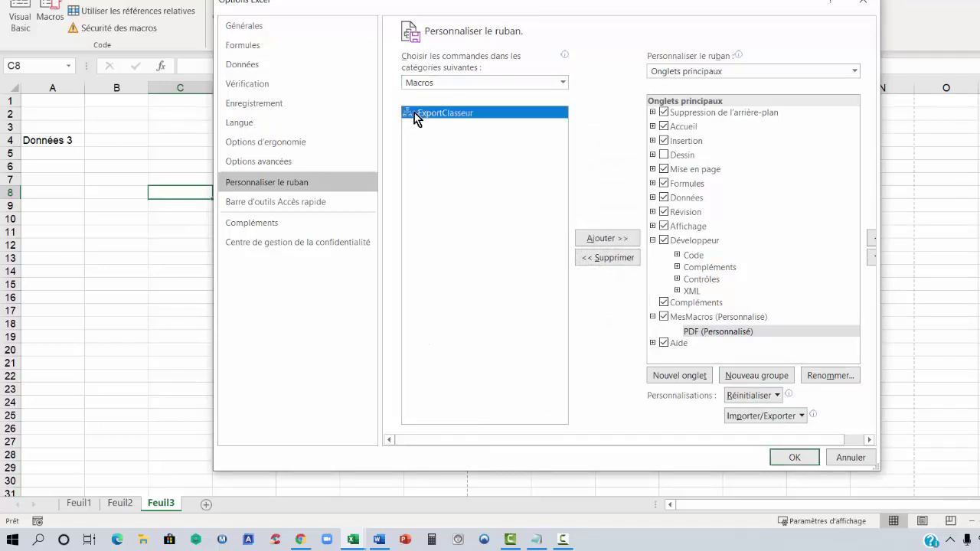
{"action": "left_click_drag", "start_coordinate": [415, 115], "coordinate": [716, 342]}
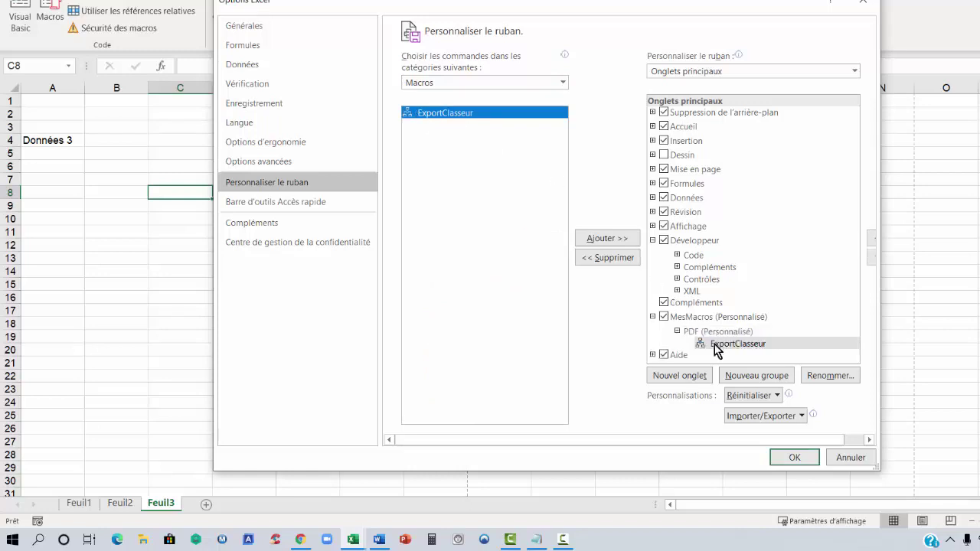
- Give the ExportClasseur button the purple floppy-disk icon and apply the ribbon changes
{"action": "left_click", "coordinate": [764, 349]}
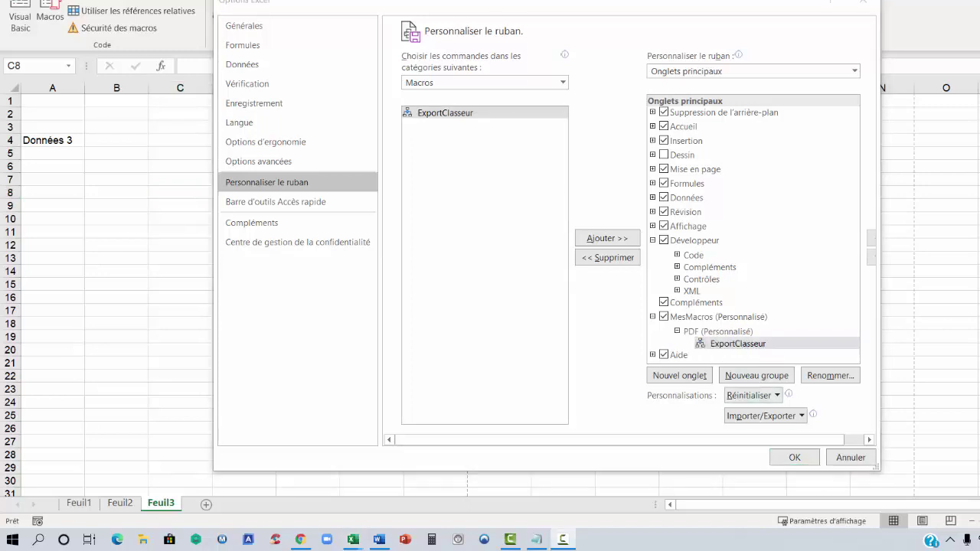
{"action": "left_click", "coordinate": [736, 344]}
{"action": "left_click", "coordinate": [813, 377]}
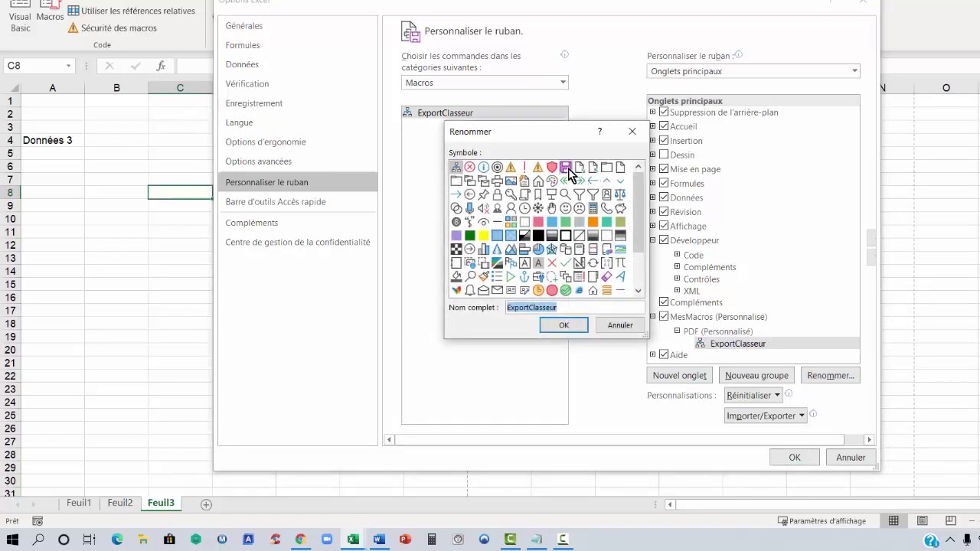
{"action": "left_click", "coordinate": [565, 167]}
{"action": "left_click", "coordinate": [567, 326]}
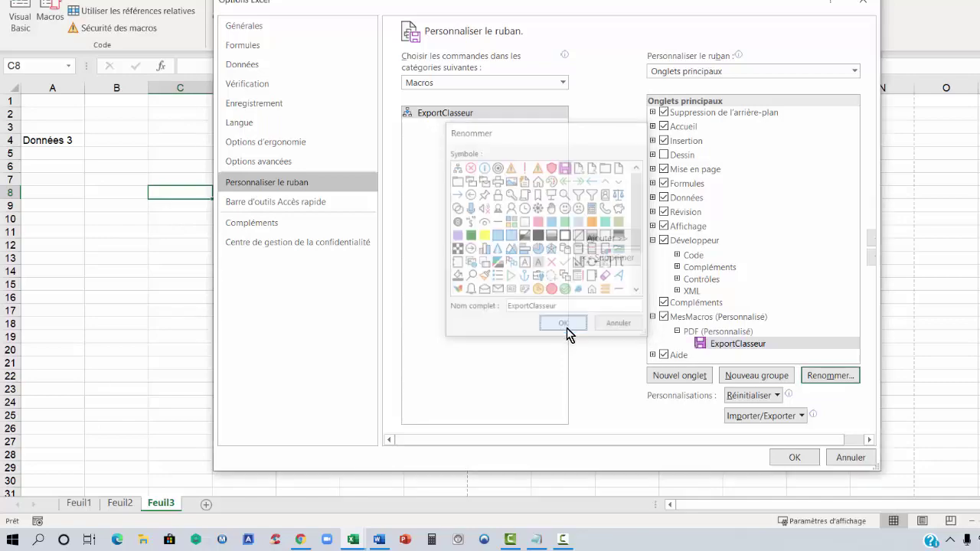
{"action": "left_click", "coordinate": [794, 458]}
{"action": "left_click", "coordinate": [366, 241]}
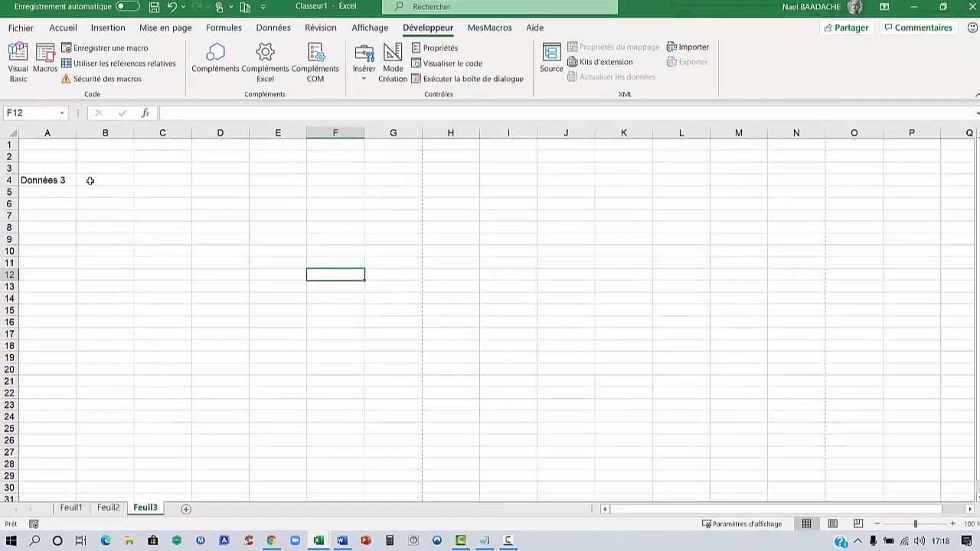
{"action": "left_click", "coordinate": [89, 180]}
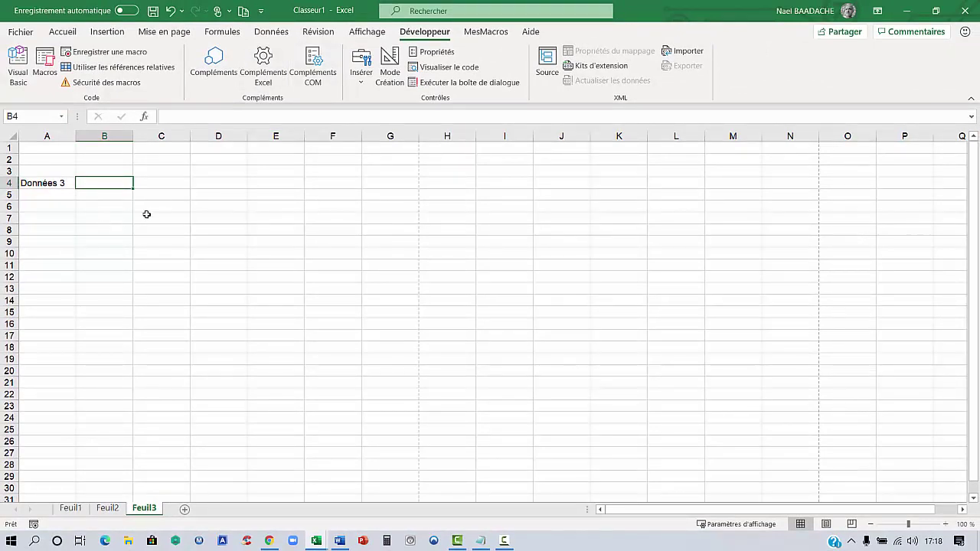
- Save Classeur1 on Bureau as type Classeur Excel (prenant en charge les macros) (*.xlsm)
{"action": "left_click", "coordinate": [23, 34]}
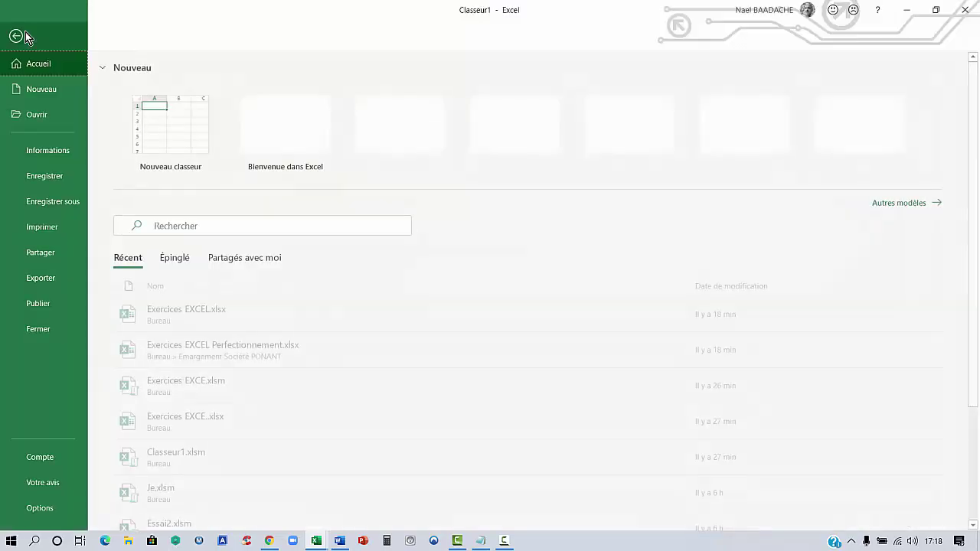
{"action": "left_click", "coordinate": [49, 203]}
{"action": "left_click", "coordinate": [170, 201]}
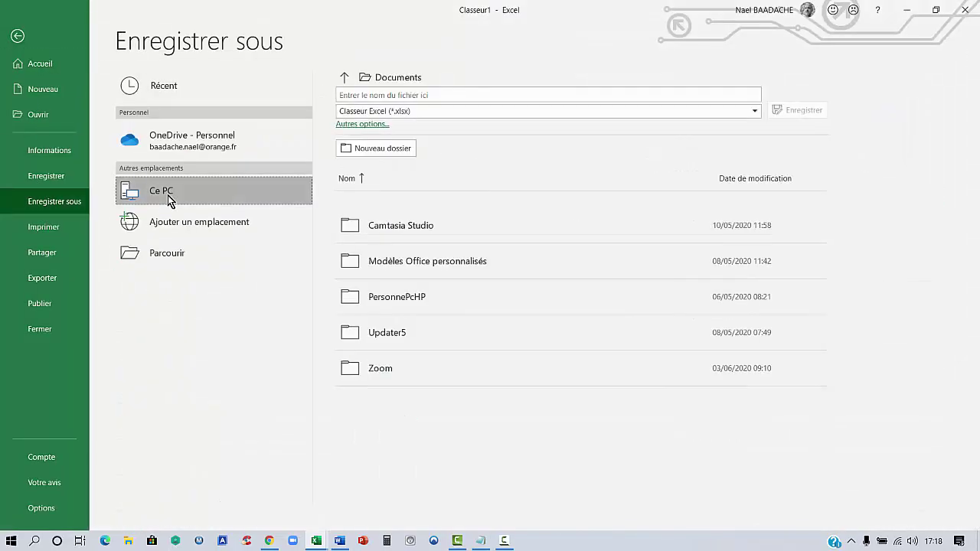
{"action": "left_click", "coordinate": [167, 200]}
{"action": "left_click", "coordinate": [201, 231]}
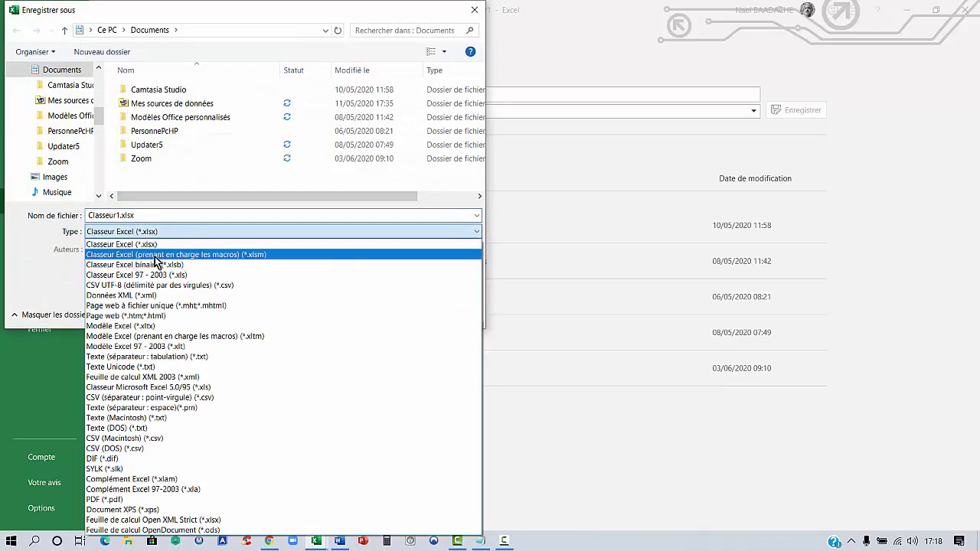
{"action": "left_click", "coordinate": [204, 255]}
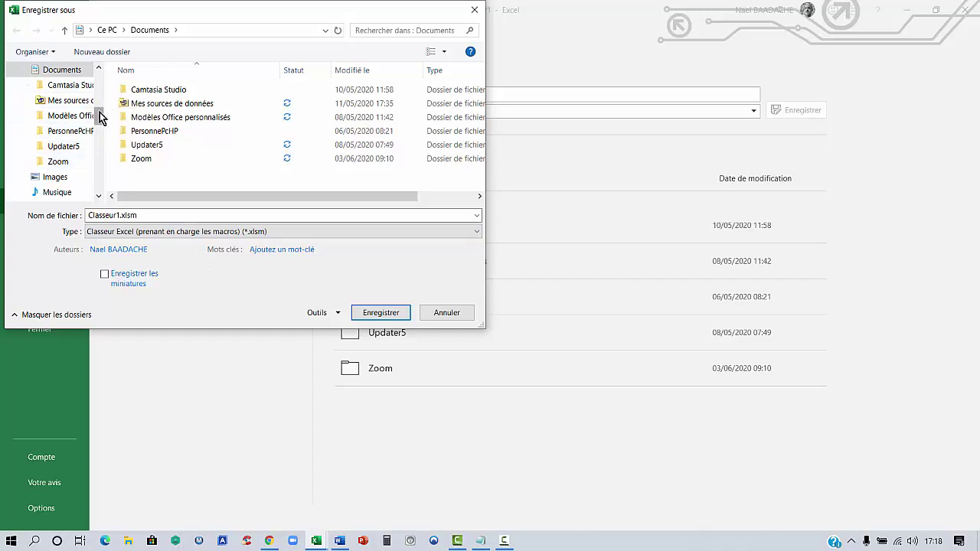
{"action": "left_click_drag", "start_coordinate": [100, 117], "coordinate": [100, 73]}
{"action": "left_click", "coordinate": [44, 90]}
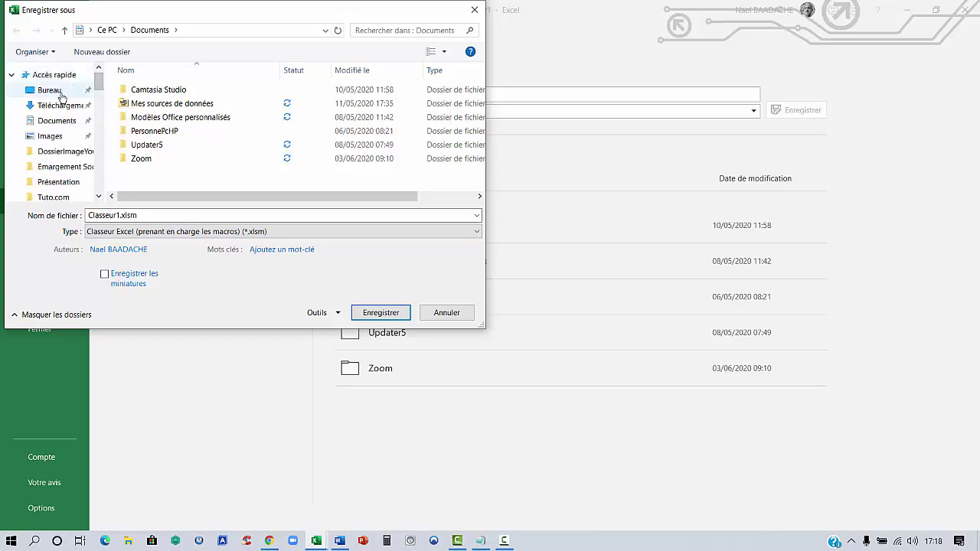
{"action": "left_click", "coordinate": [381, 312]}
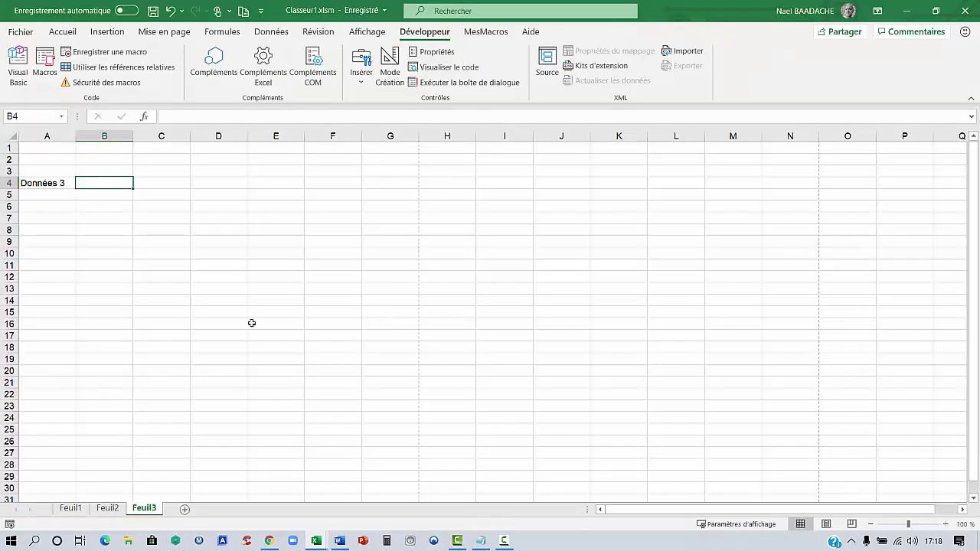
{"action": "left_click", "coordinate": [226, 317]}
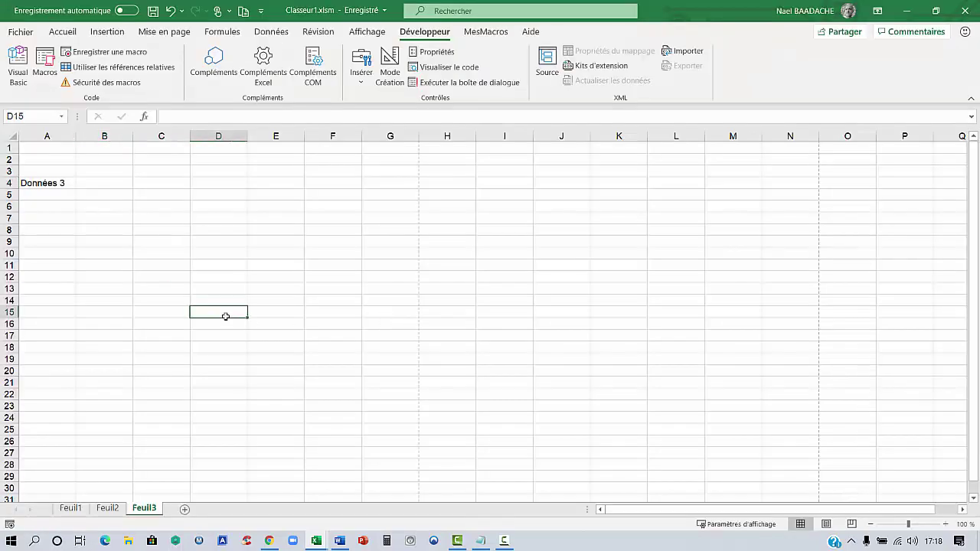
- Check the ExportClasseur button on the MesMacros tab, then close Classeur1
{"action": "left_click", "coordinate": [487, 34]}
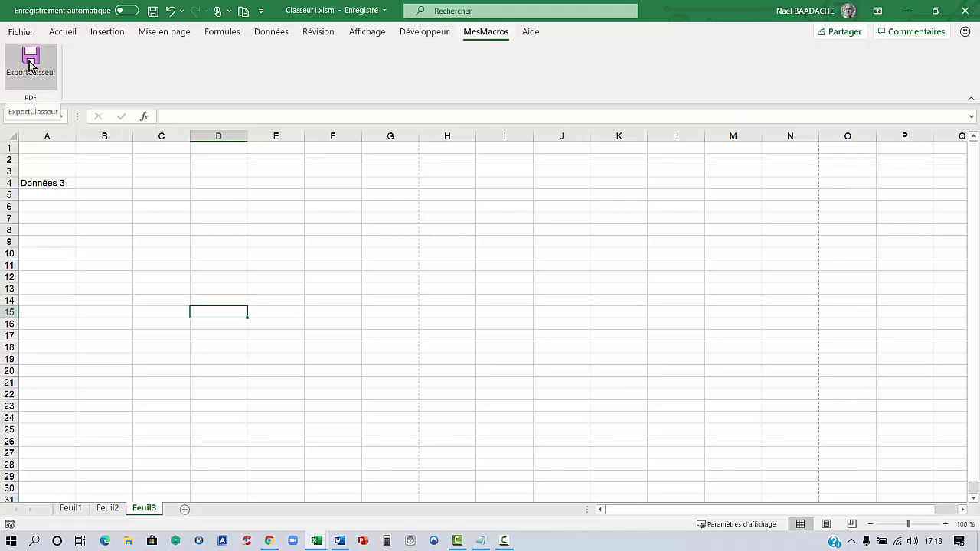
{"action": "left_click", "coordinate": [964, 16]}
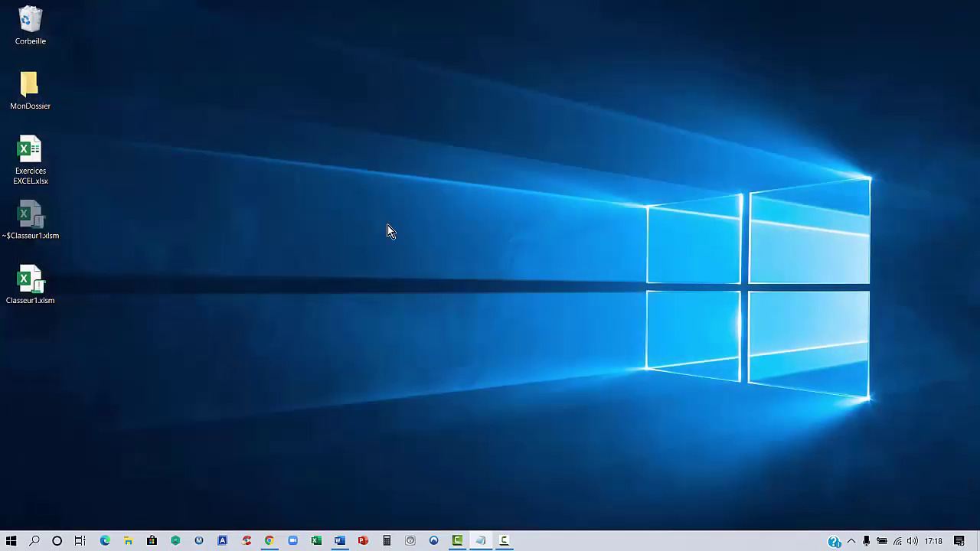
- Open Exercices EXCEL.xlsx from the desktop and enable its blocked content
{"action": "double_click", "coordinate": [30, 153]}
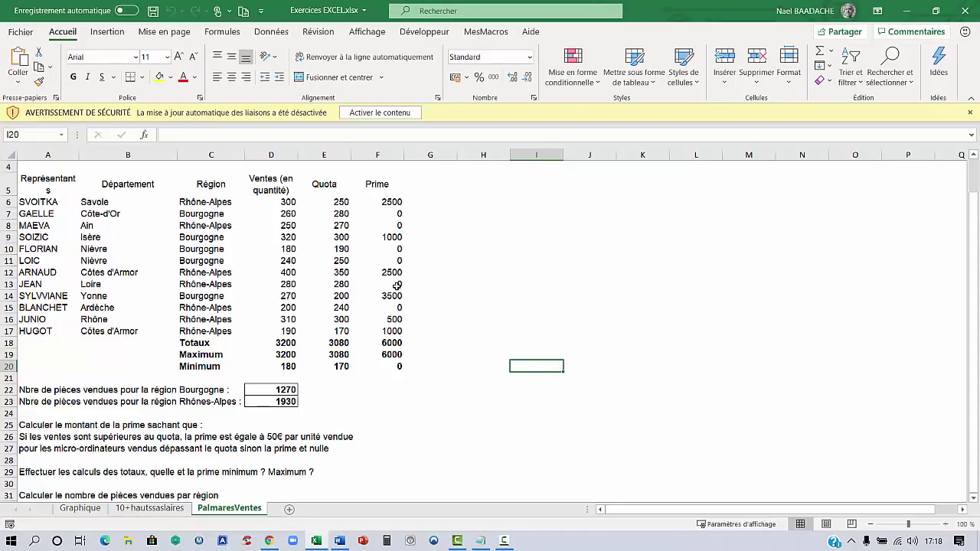
{"action": "left_click", "coordinate": [397, 113]}
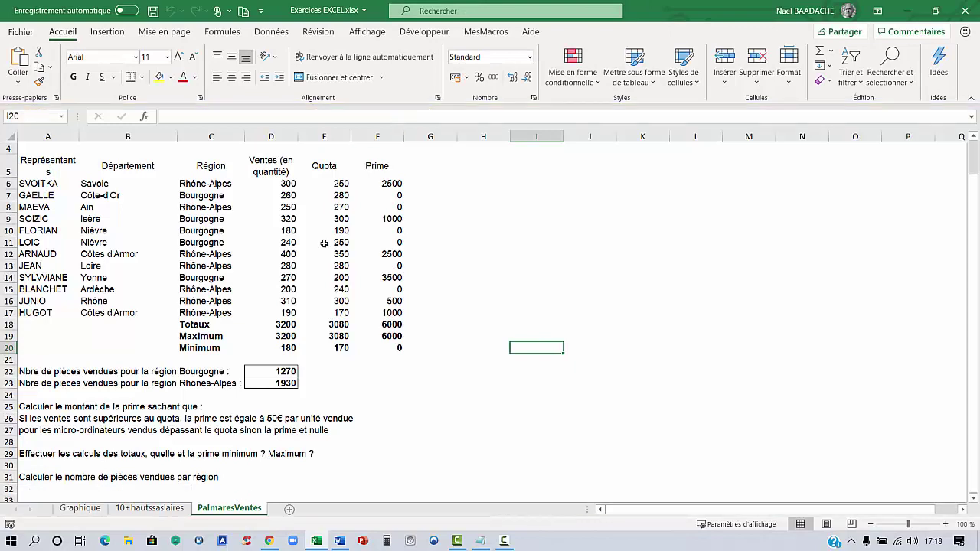
{"action": "left_click", "coordinate": [253, 246]}
- Browse the Graphique, 10+hautssalaires and PalmaresVentes sheets, then show the MesMacros tab
{"action": "left_click", "coordinate": [80, 508]}
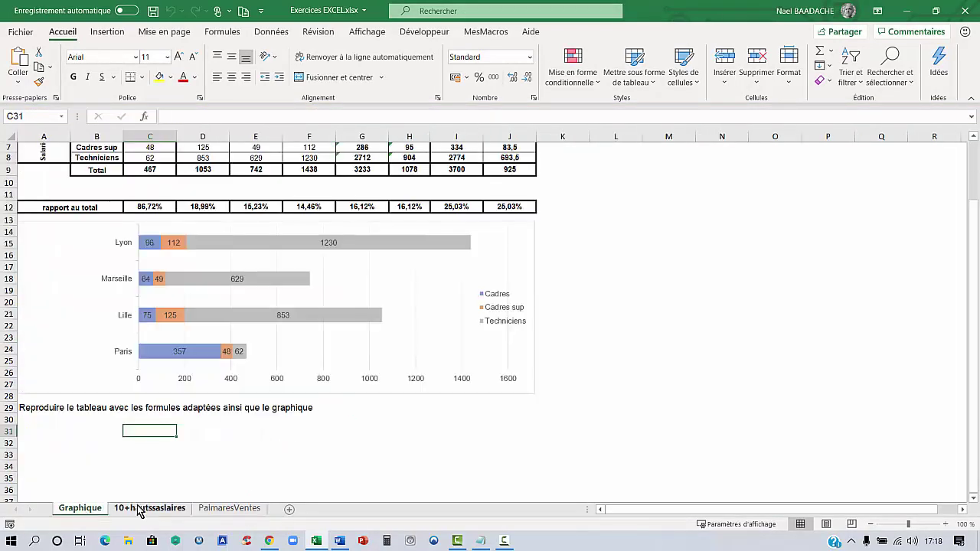
{"action": "left_click", "coordinate": [146, 512]}
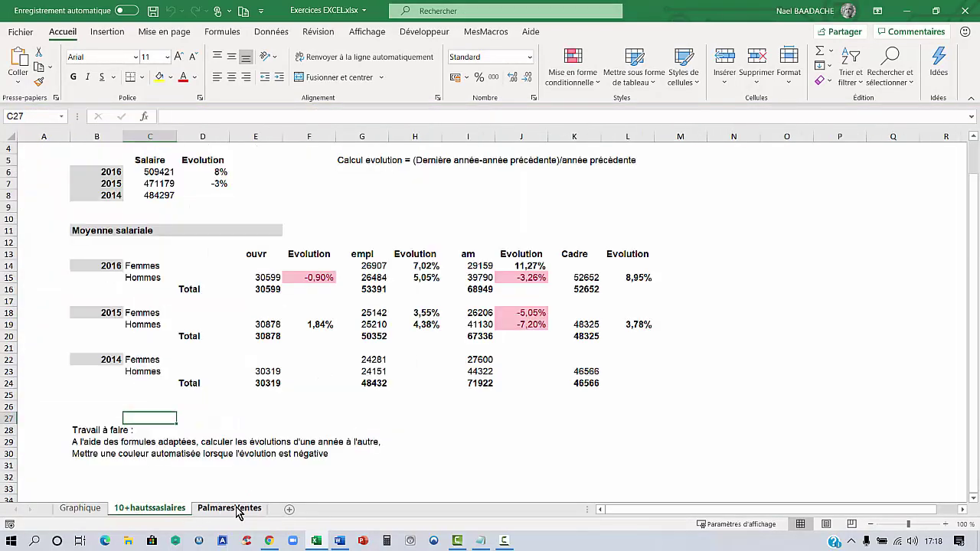
{"action": "left_click", "coordinate": [231, 508]}
{"action": "left_click", "coordinate": [81, 508]}
{"action": "left_click", "coordinate": [621, 260]}
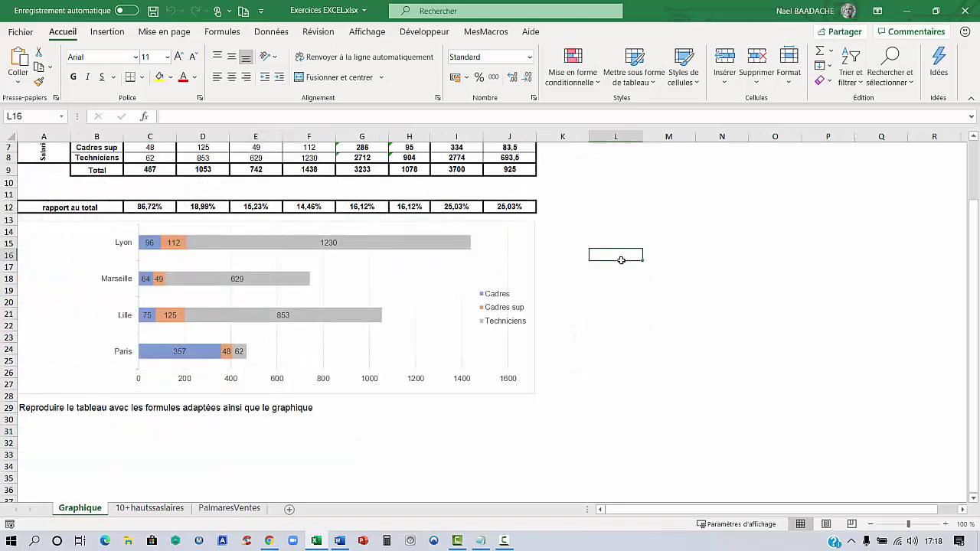
{"action": "left_click", "coordinate": [486, 33]}
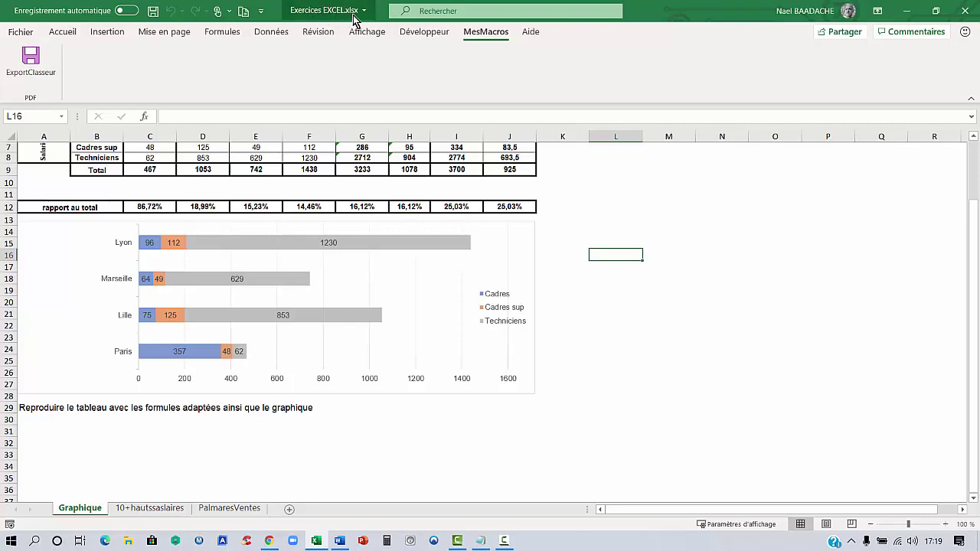
- Save Exercices EXCEL on Bureau as type Classeur Excel (prenant en charge les macros) .xlsm
{"action": "left_click", "coordinate": [24, 34]}
{"action": "left_click", "coordinate": [42, 204]}
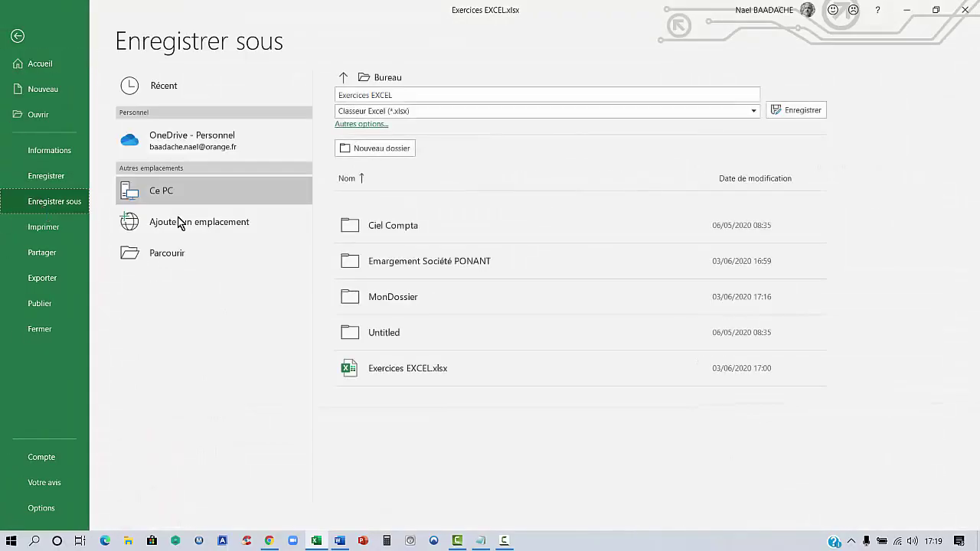
{"action": "left_click", "coordinate": [184, 251]}
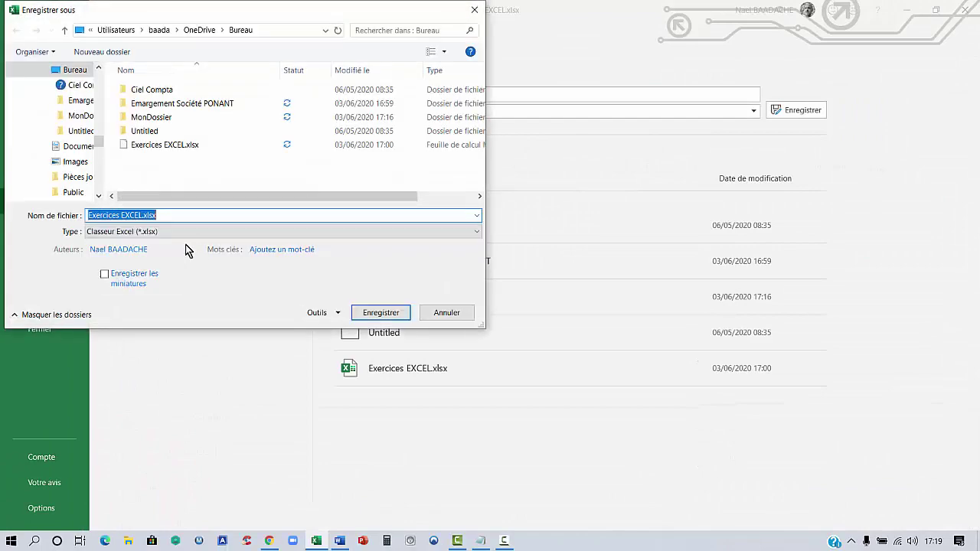
{"action": "left_click", "coordinate": [210, 232]}
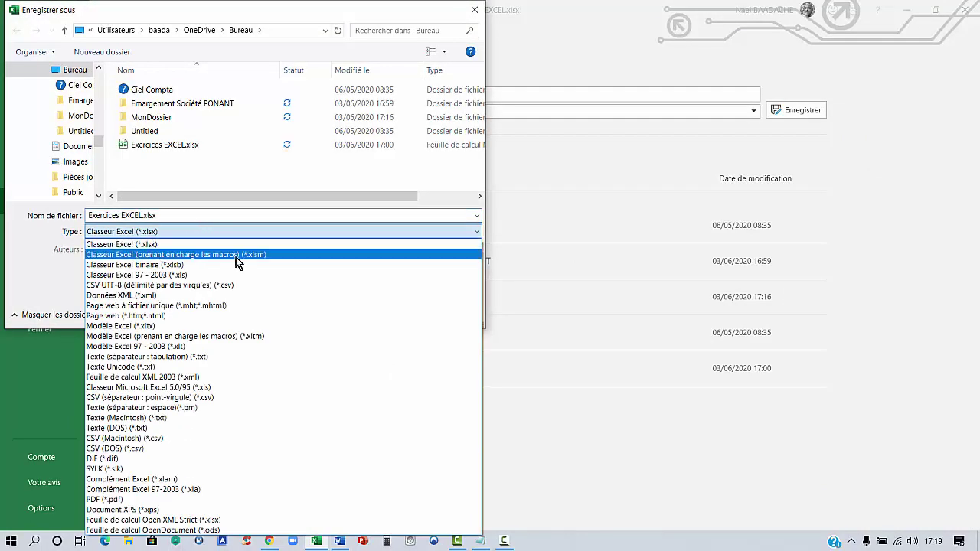
{"action": "left_click", "coordinate": [186, 254]}
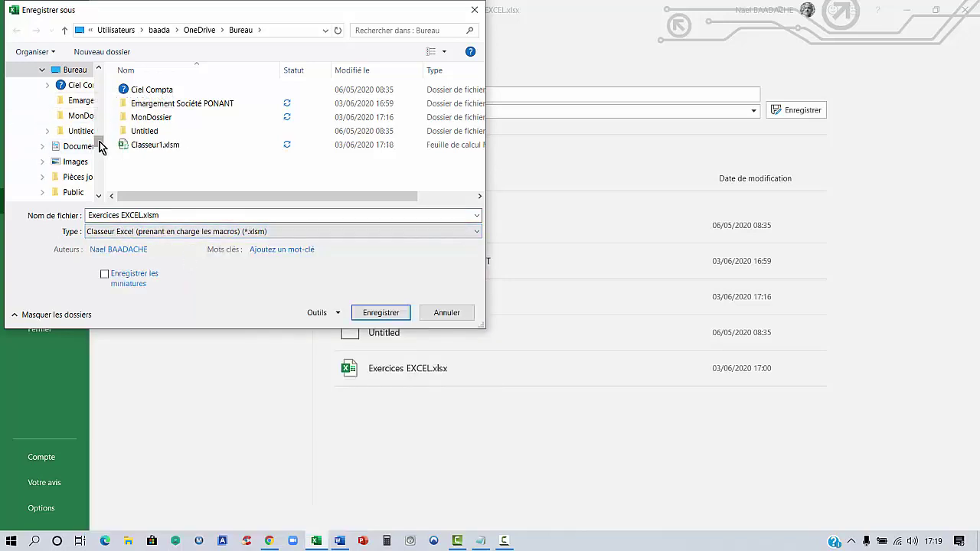
{"action": "left_click_drag", "start_coordinate": [98, 140], "coordinate": [103, 95]}
{"action": "left_click", "coordinate": [44, 74]}
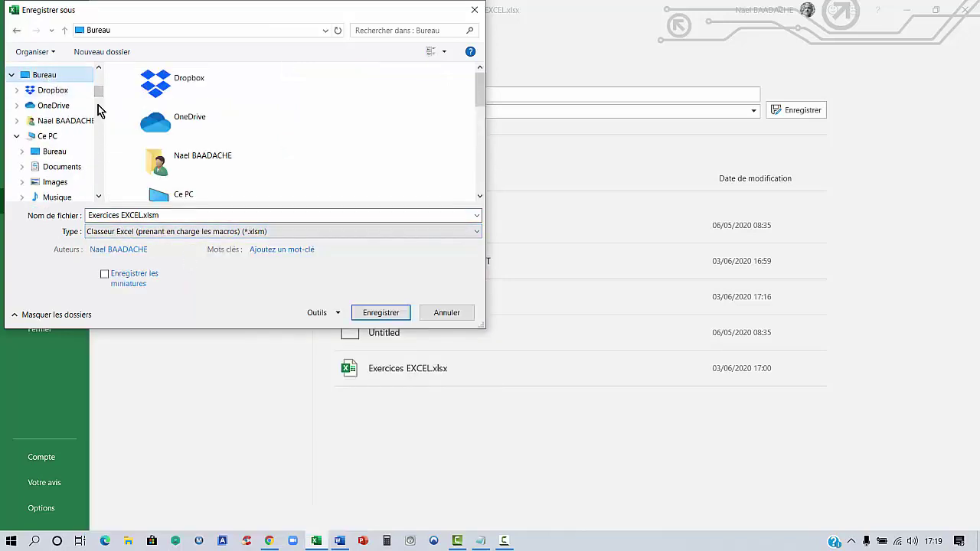
{"action": "left_click", "coordinate": [380, 314]}
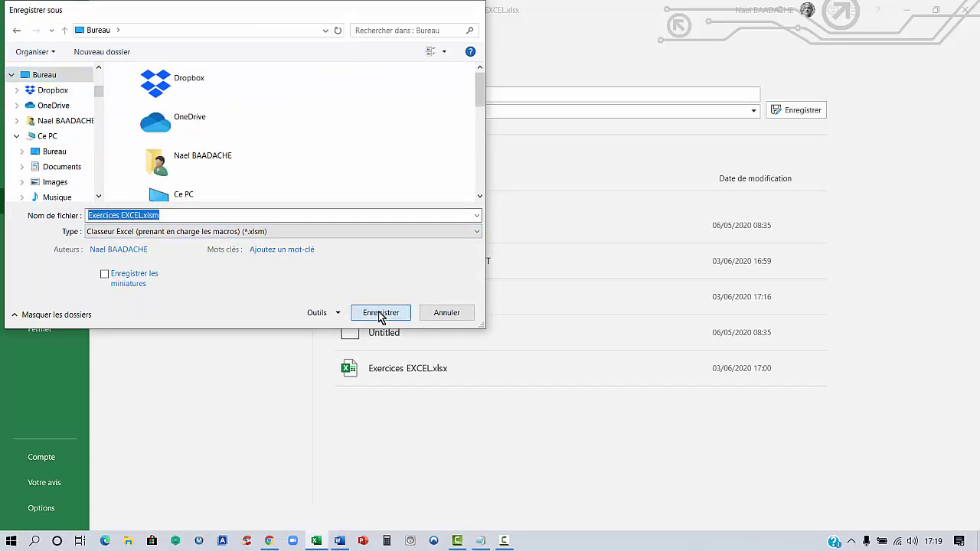
{"action": "left_click", "coordinate": [653, 327]}
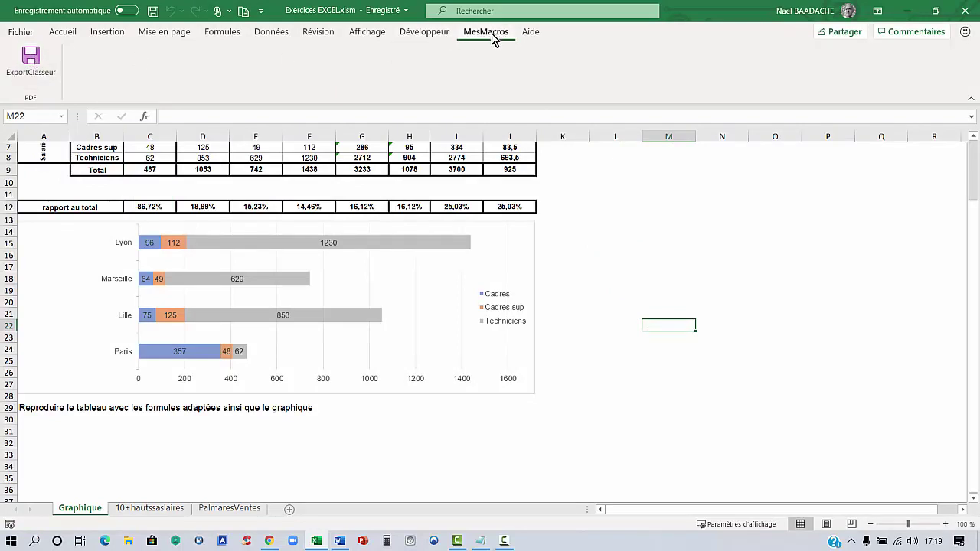
- Run ExportClasseur from MesMacros, allowing macros, to export each sheet as a PDF
{"action": "left_click", "coordinate": [31, 63]}
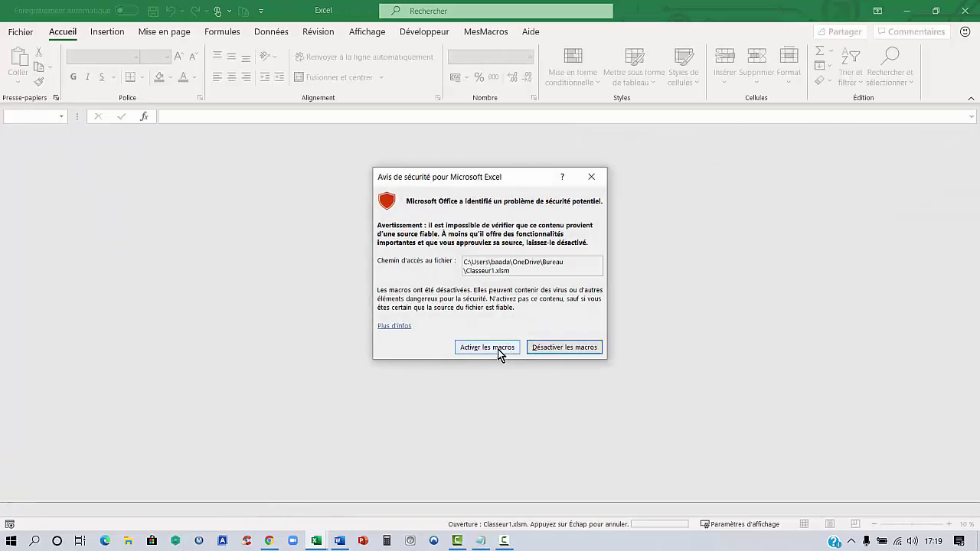
{"action": "left_click", "coordinate": [497, 348]}
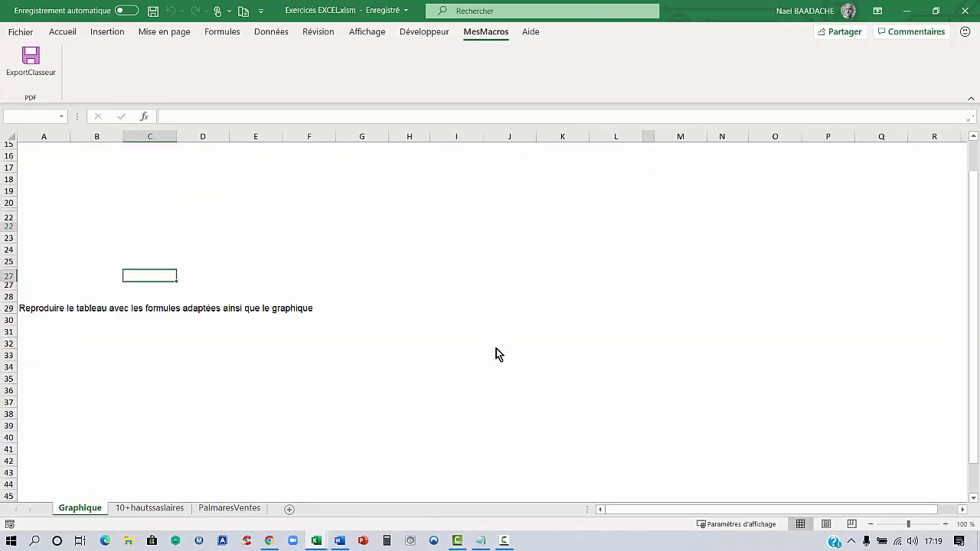
- Open MonDossier on the desktop and check the Graphique, PalmaresVentes and 10+hautssalaires PDFs
{"action": "left_click", "coordinate": [909, 17]}
{"action": "left_click", "coordinate": [909, 14]}
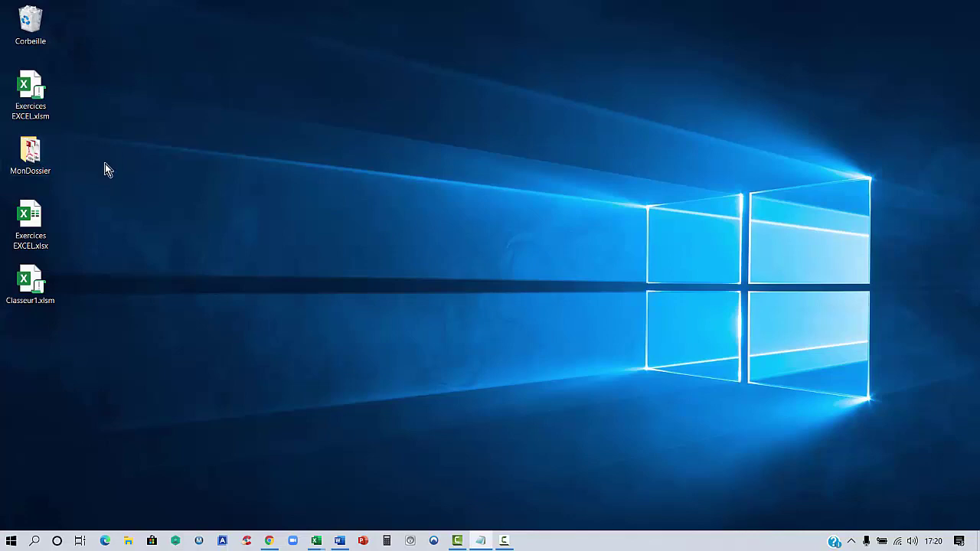
{"action": "double_click", "coordinate": [33, 160]}
{"action": "left_click", "coordinate": [157, 81]}
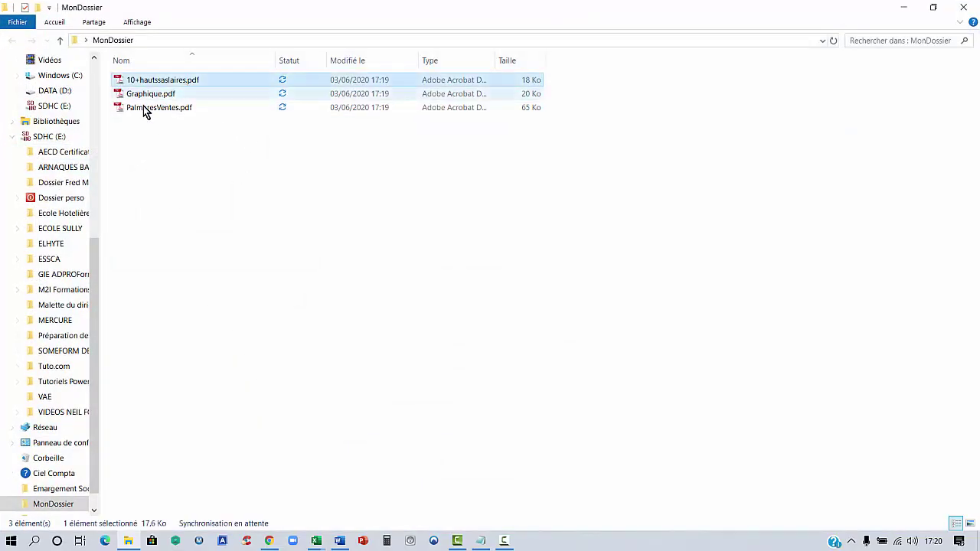
{"action": "left_click", "coordinate": [147, 94]}
{"action": "left_click", "coordinate": [153, 108]}
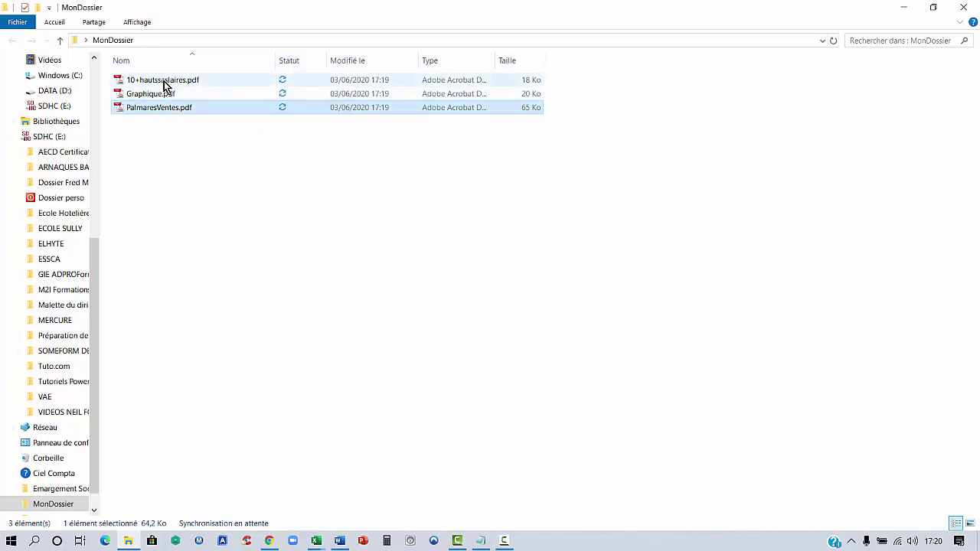
{"action": "left_click", "coordinate": [164, 83]}
{"action": "double_click", "coordinate": [164, 83]}
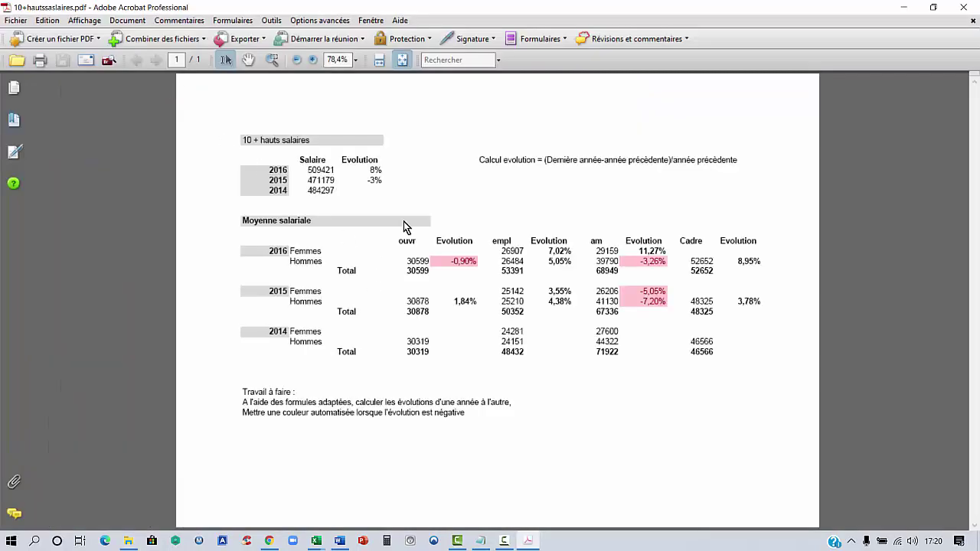
{"action": "left_click", "coordinate": [964, 7]}
{"action": "double_click", "coordinate": [162, 98]}
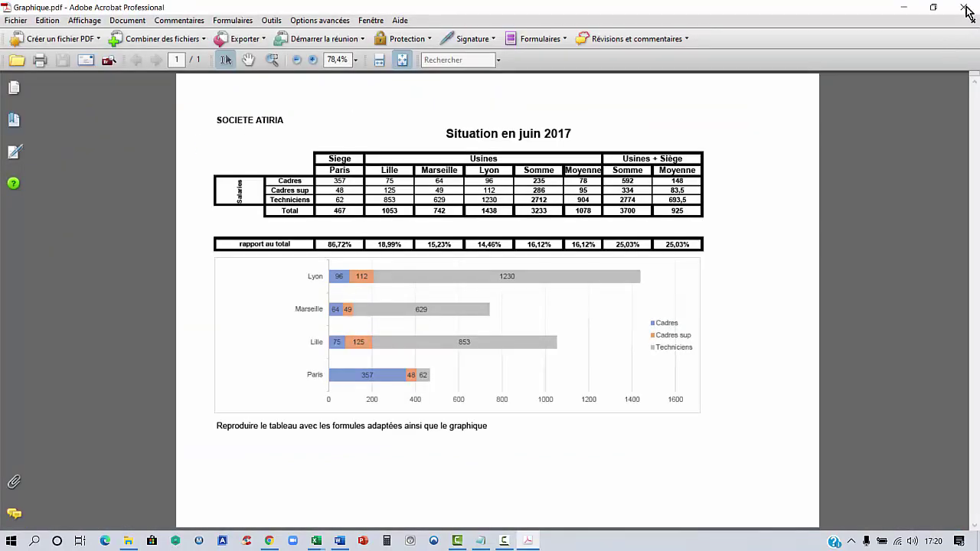
{"action": "left_click", "coordinate": [964, 7]}
{"action": "left_click", "coordinate": [173, 109]}
{"action": "double_click", "coordinate": [173, 109]}
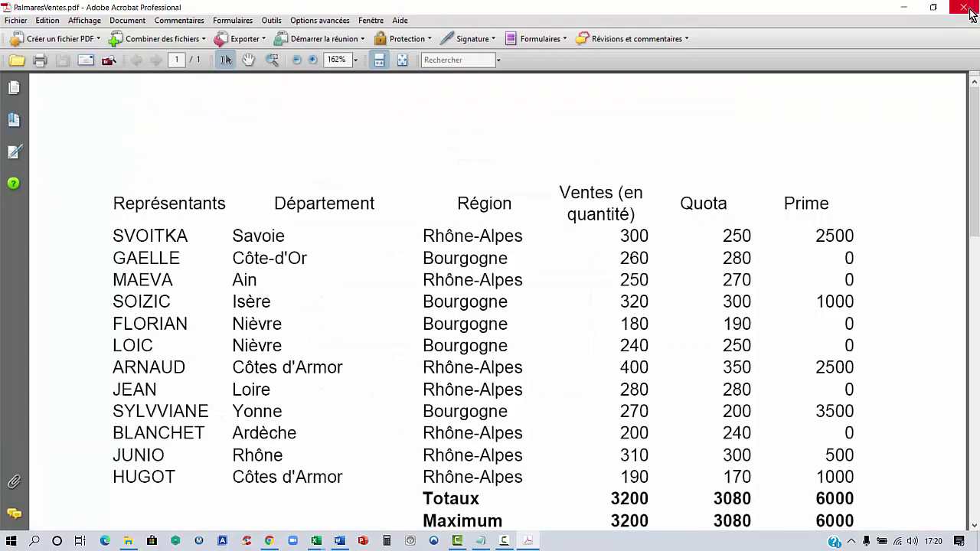
{"action": "left_click", "coordinate": [964, 7]}
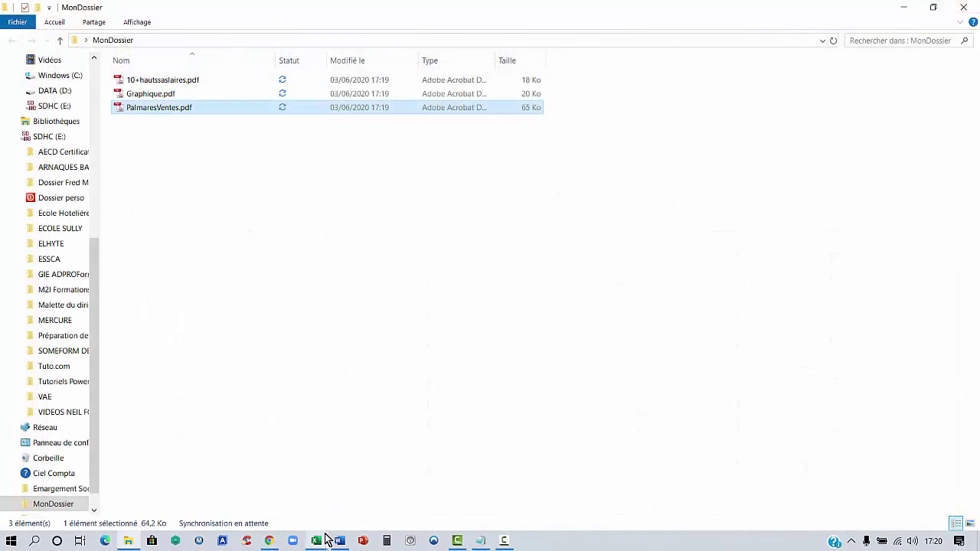
- Bring Classeur1 forward from the taskbar and close it
{"action": "mouse_move", "coordinate": [316, 540]}
{"action": "left_click", "coordinate": [381, 511]}
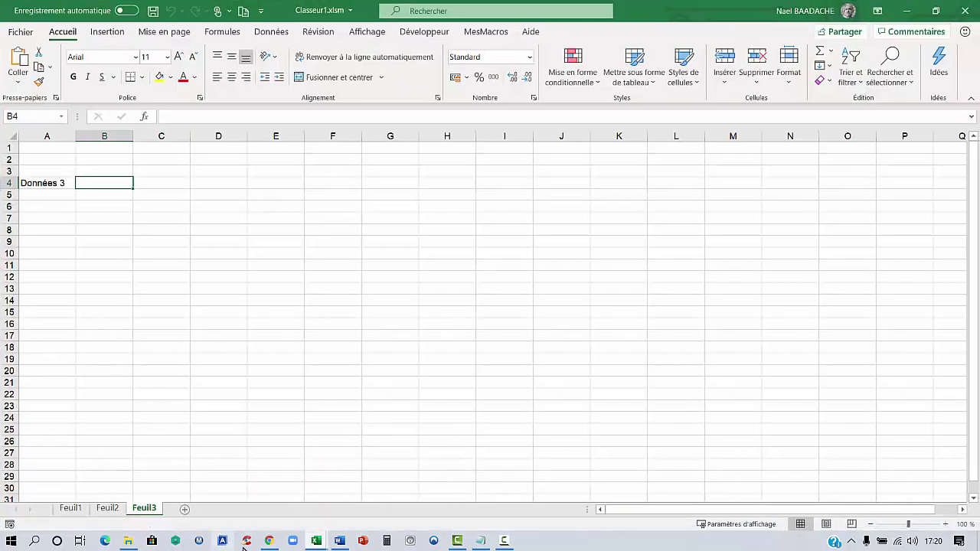
{"action": "left_click", "coordinate": [969, 14]}
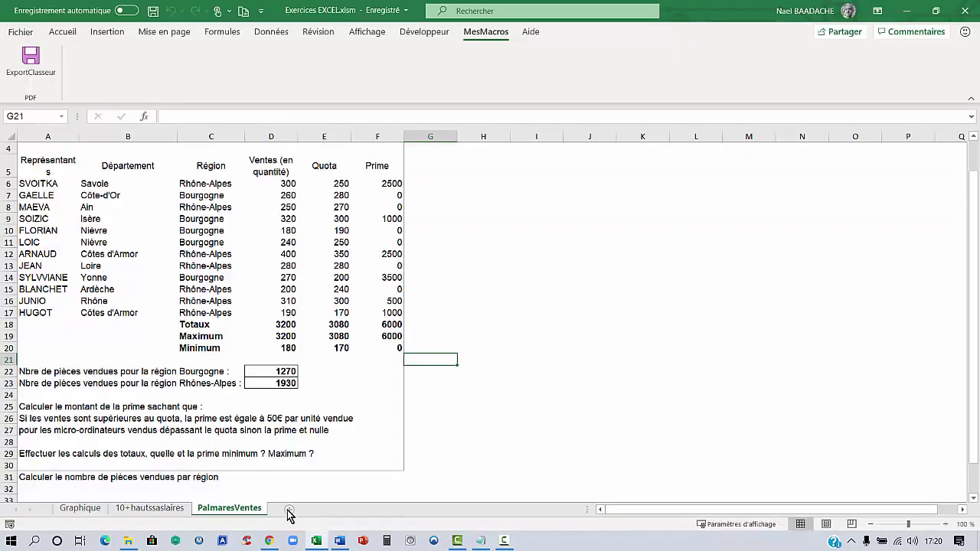
- Add a new blank sheet Feuil1 after PalmaresVentes
{"action": "left_click", "coordinate": [289, 510]}
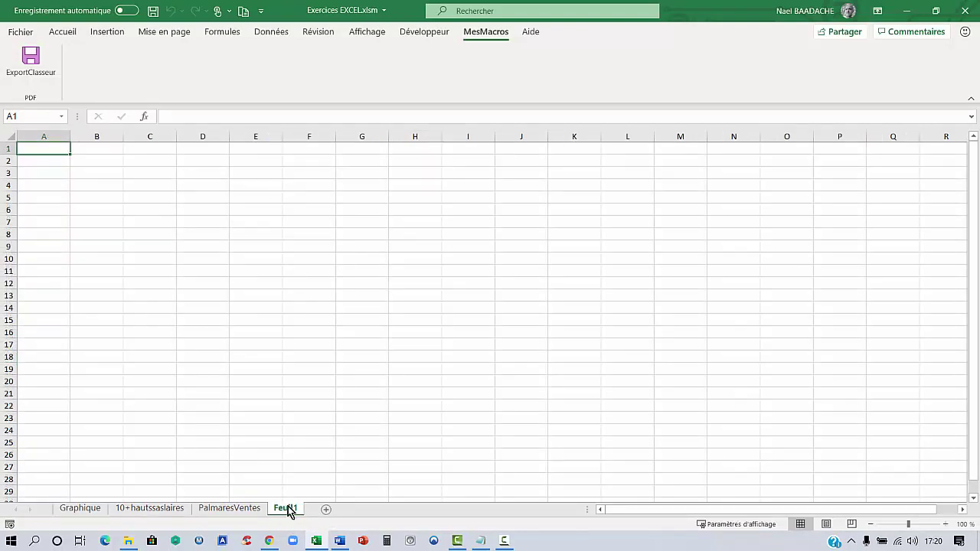
{"action": "left_click", "coordinate": [91, 177]}
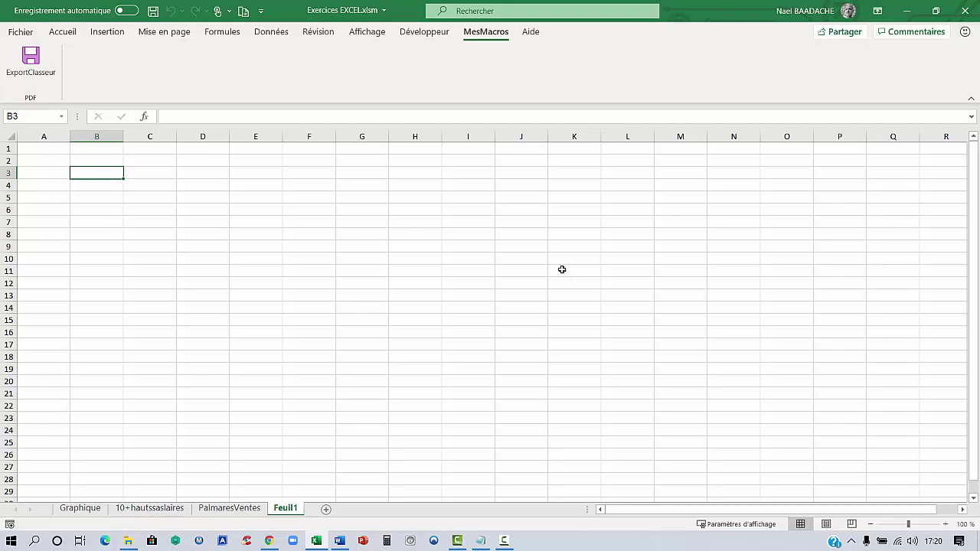
{"action": "left_click", "coordinate": [429, 257]}
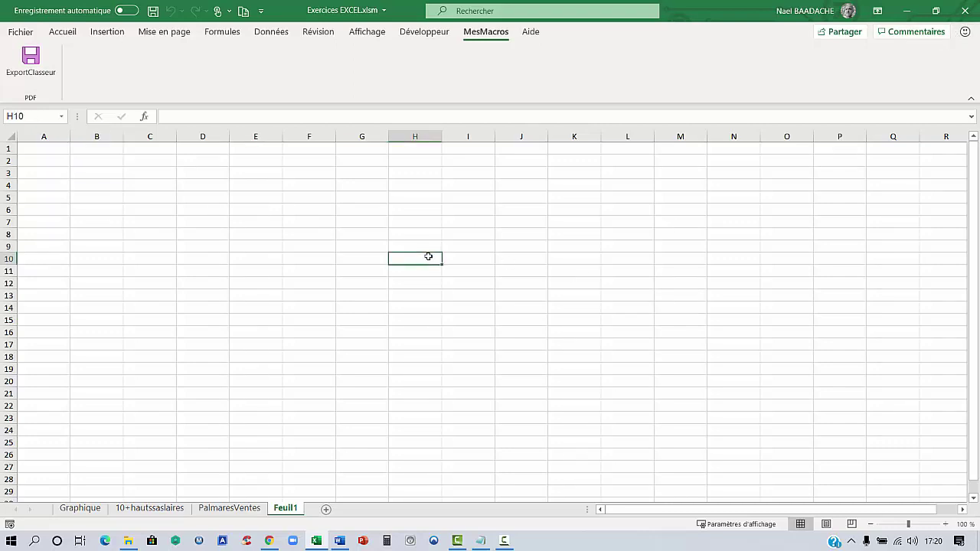